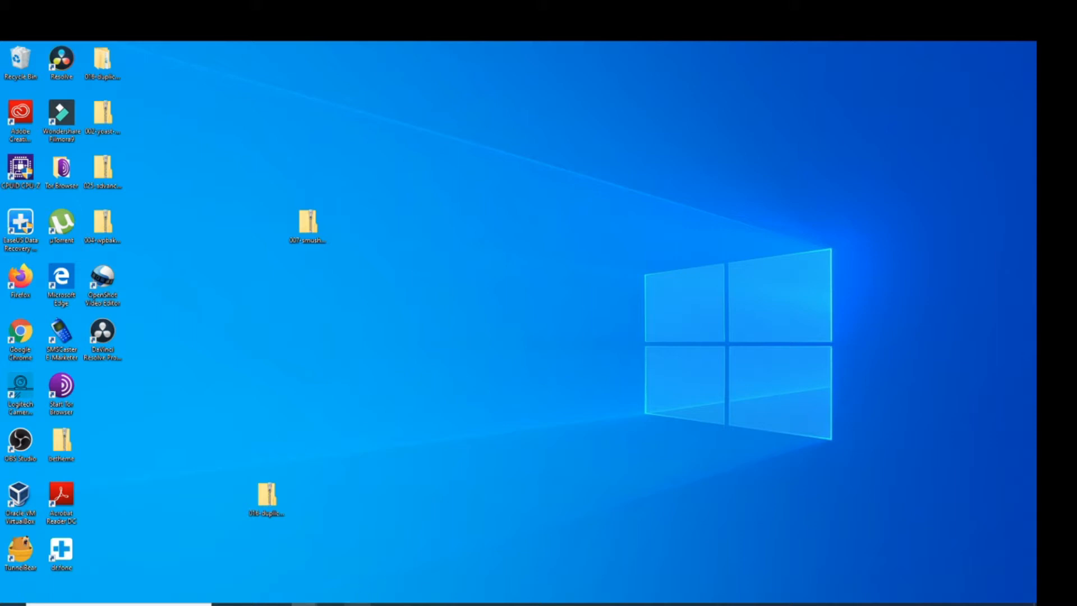
- Launch Google Chrome from the taskbar to a new tab page
click(357, 604)
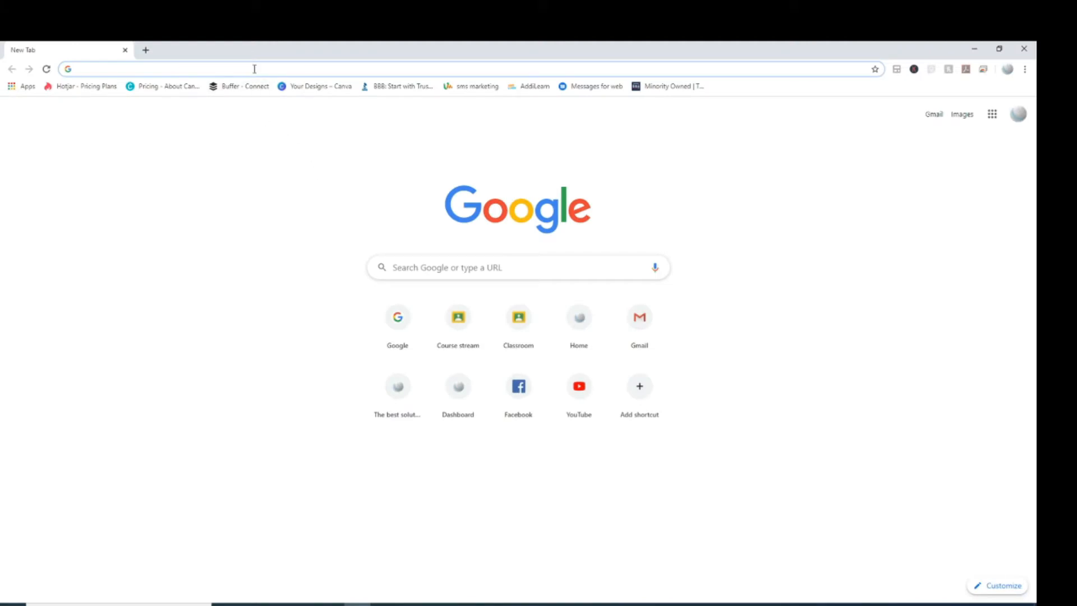
- Search Google for 'windows server 2019 image' and open the 'Windows Server 2019 - Microsoft' result
text(windo)
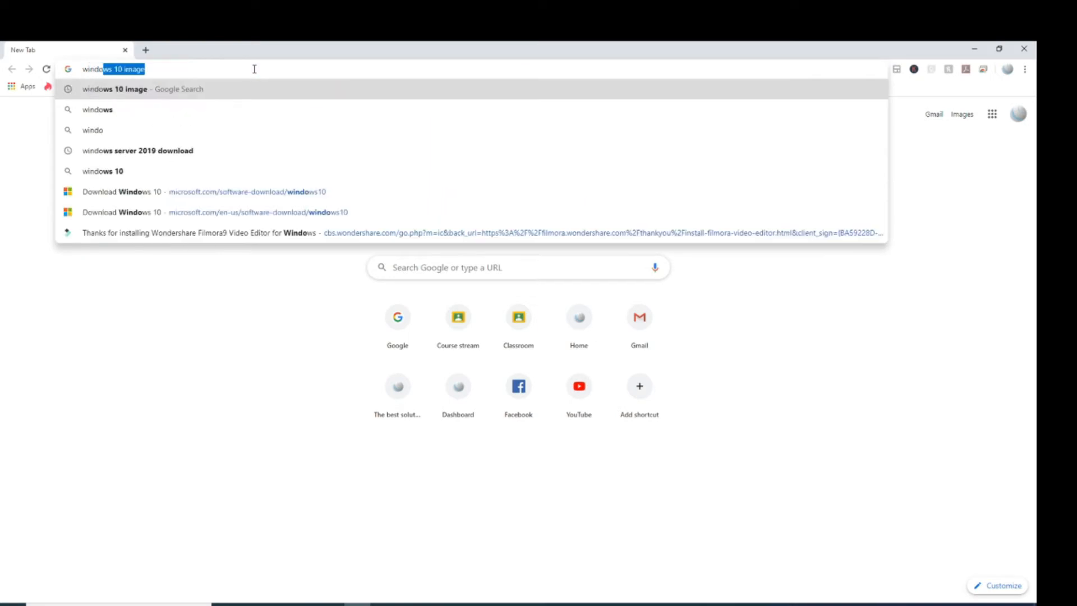
text(ws serv)
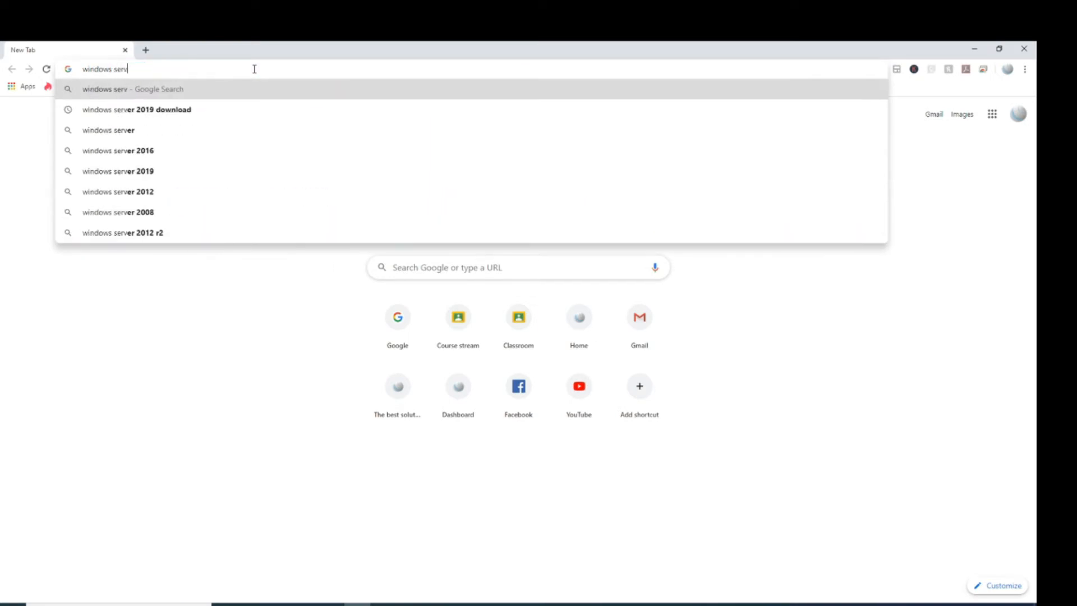
text(er 2)
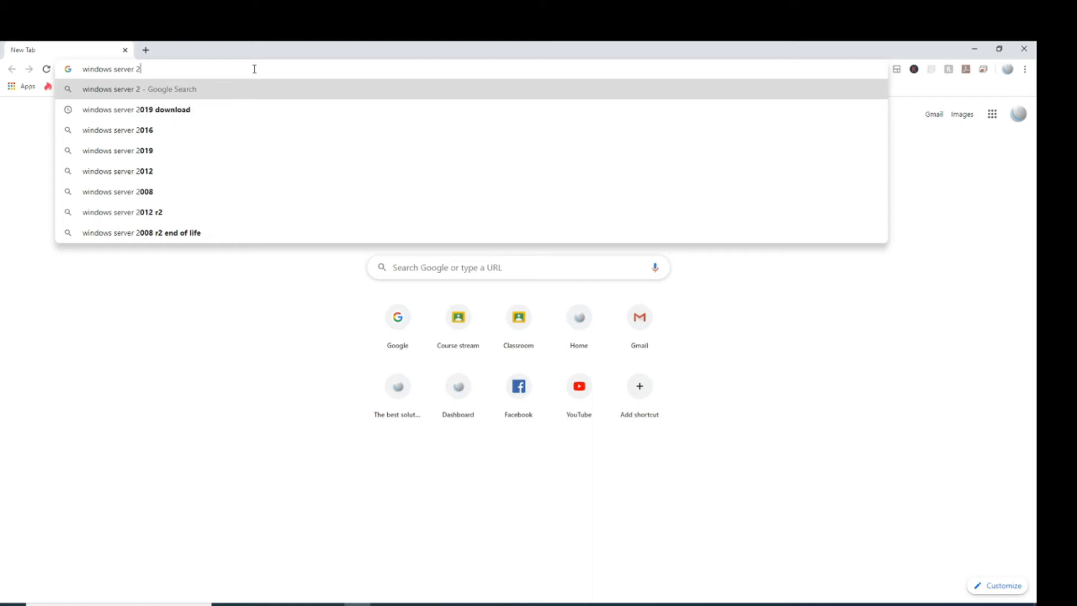
text(019)
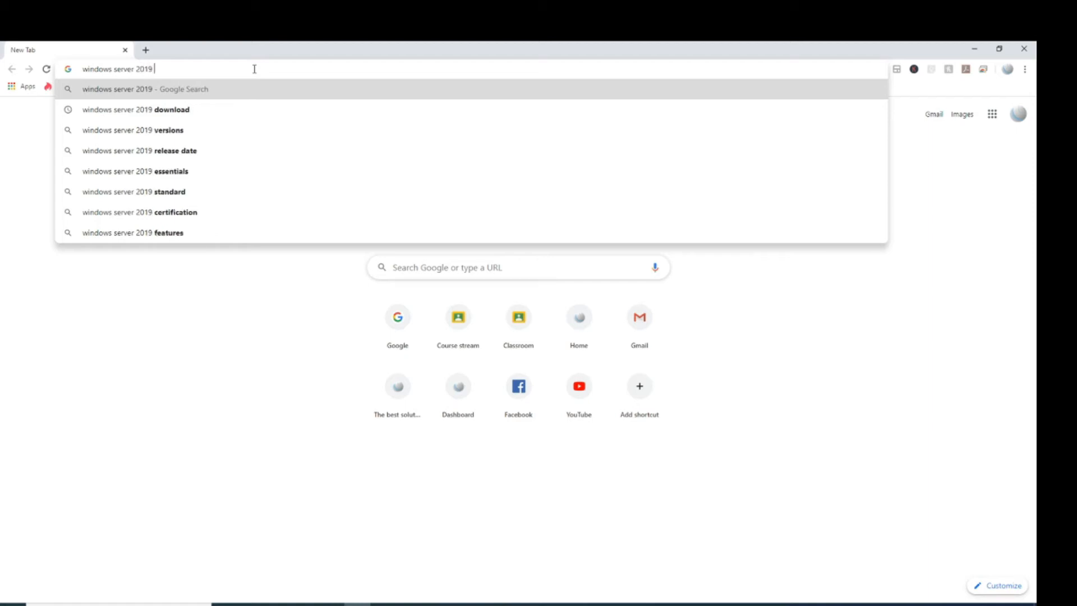
text( image)
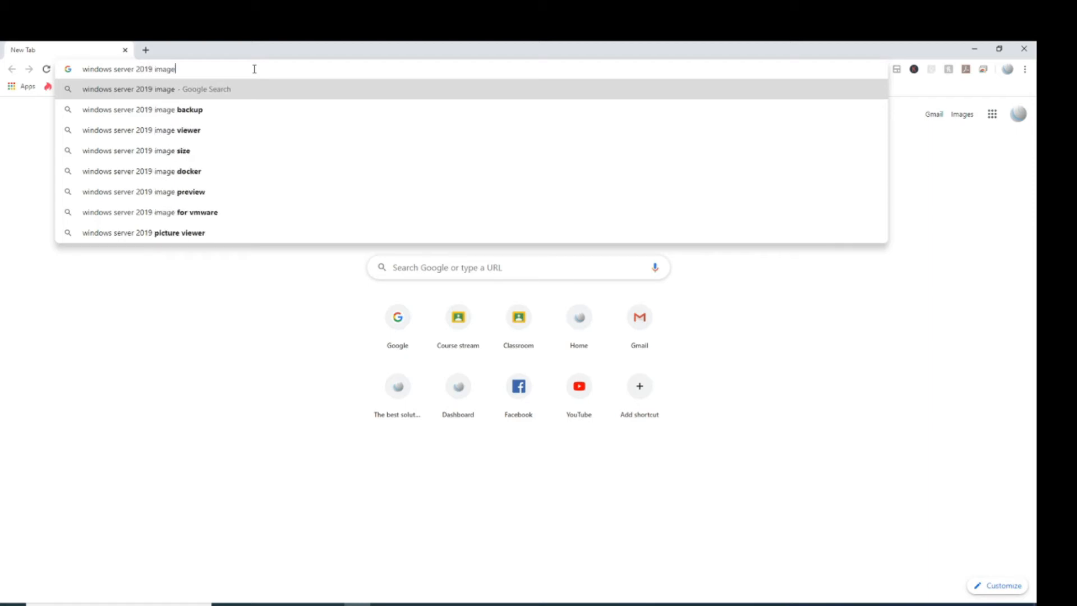
key(Return)
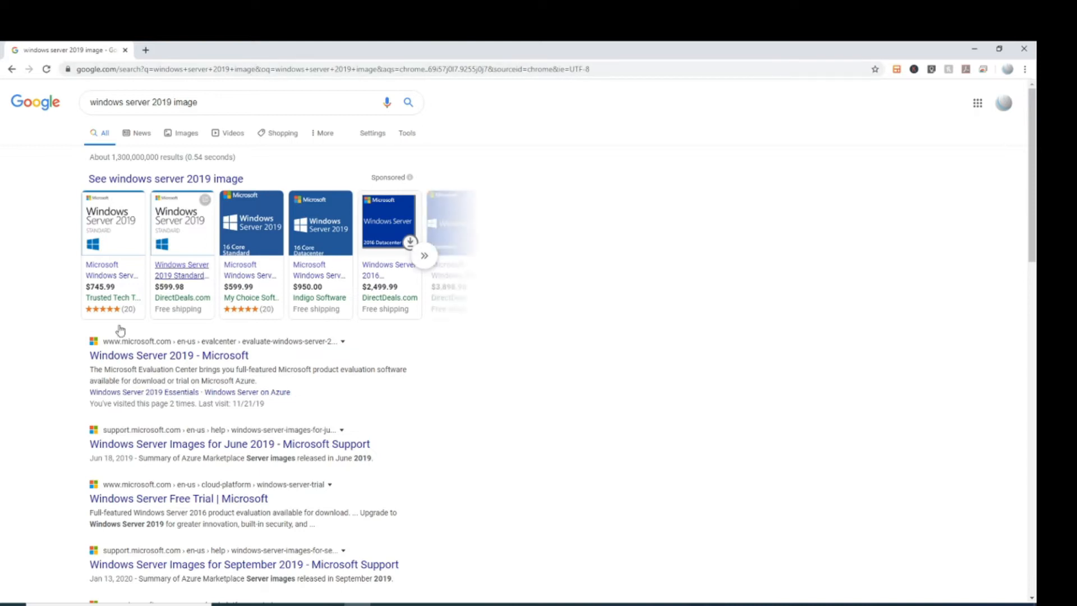
scroll(137, 288, down, 2)
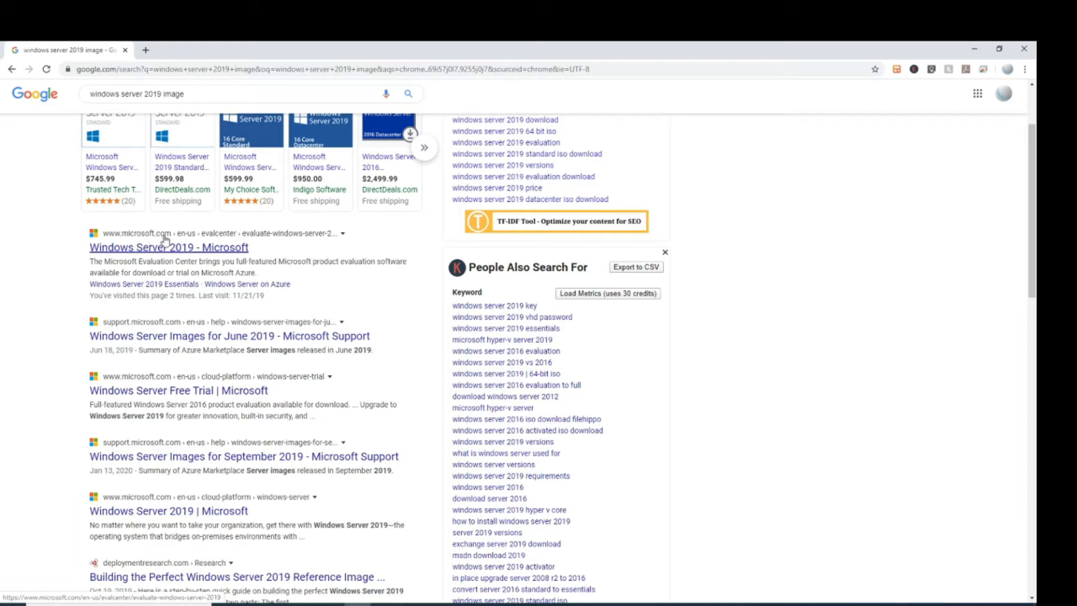
click(152, 252)
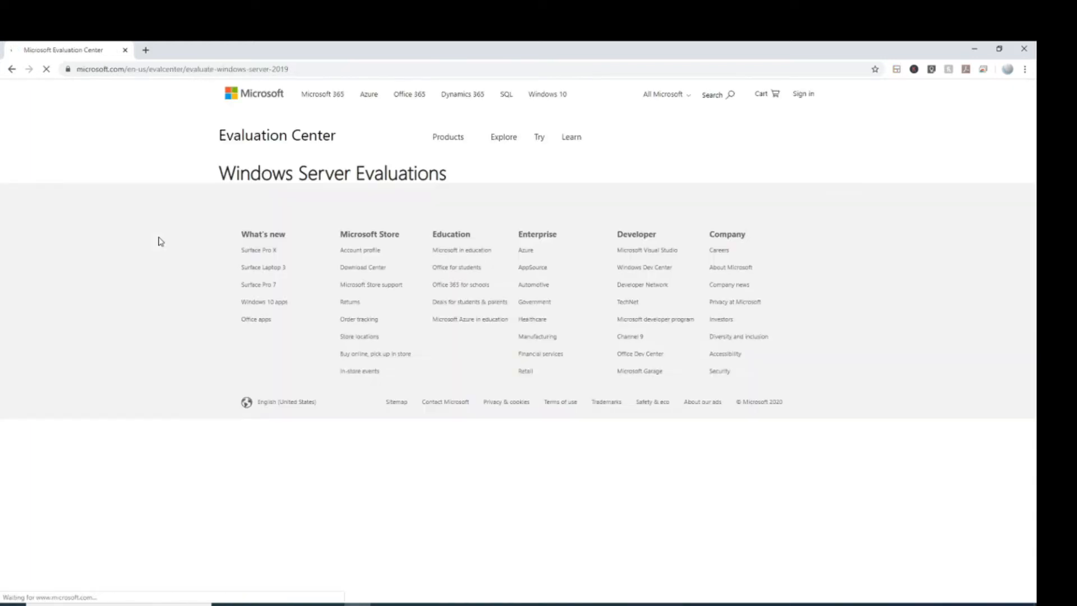
- Choose ISO as the Windows Server 2019 evaluation file type and continue to registration
scroll(353, 337, down, 4)
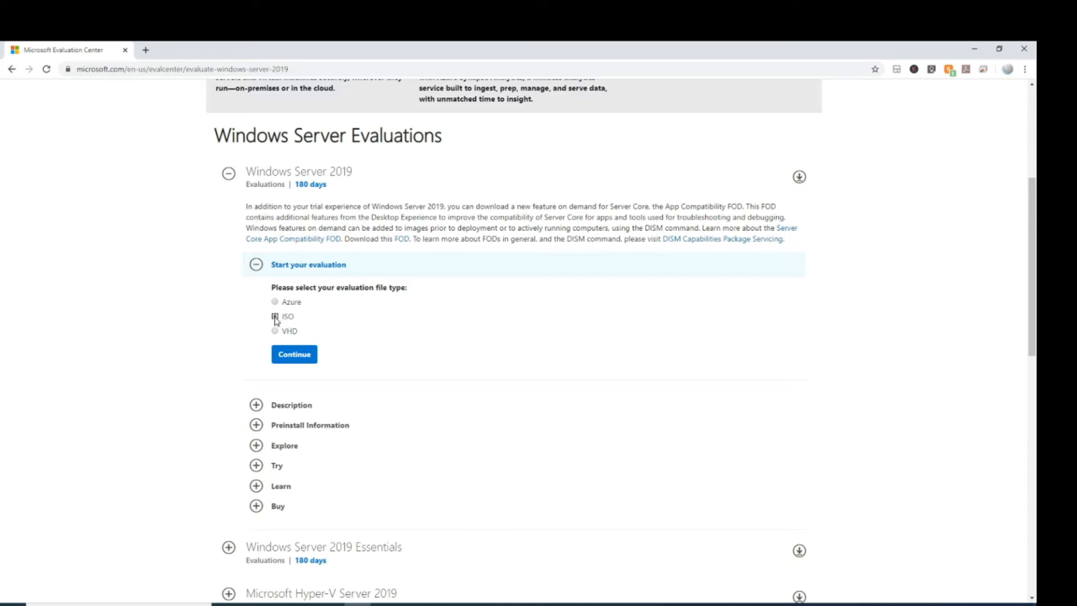
click(292, 356)
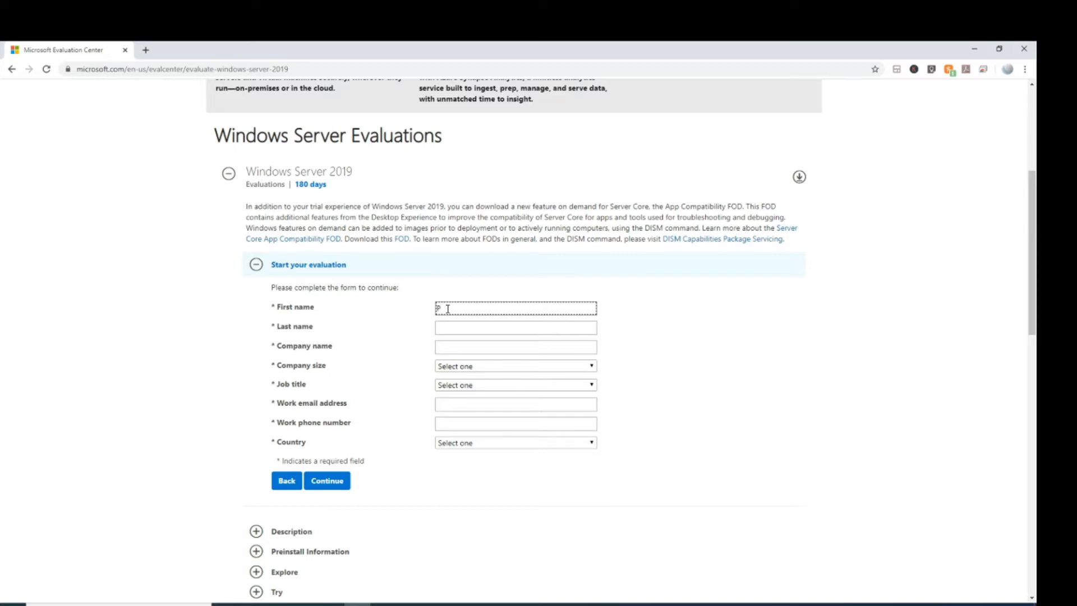
- Fill in the first name, last name and company name fields
text(Tech)
click(443, 327)
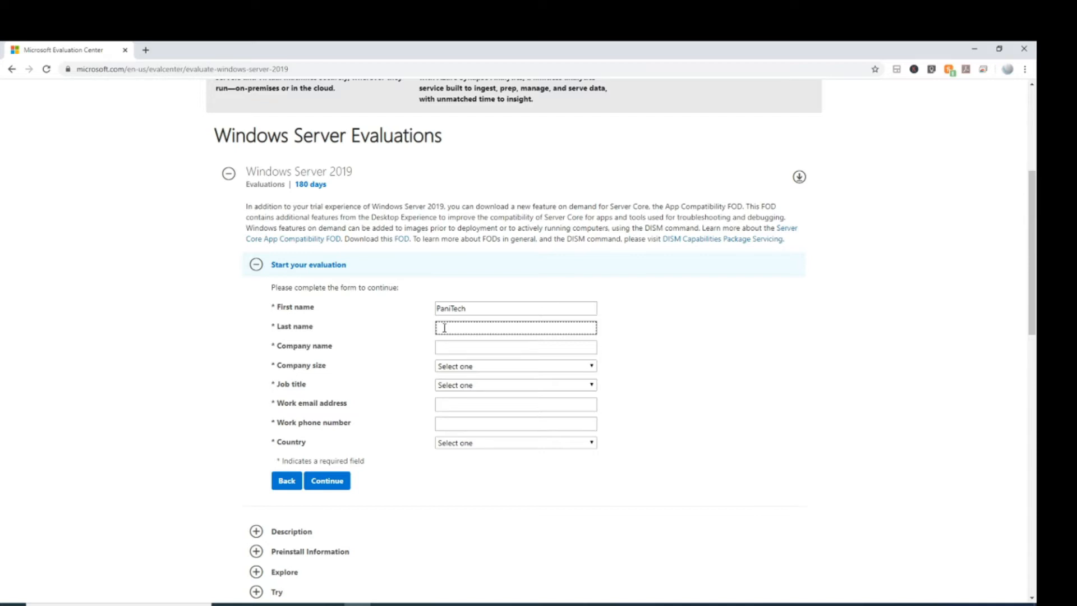
text(Pani)
click(443, 345)
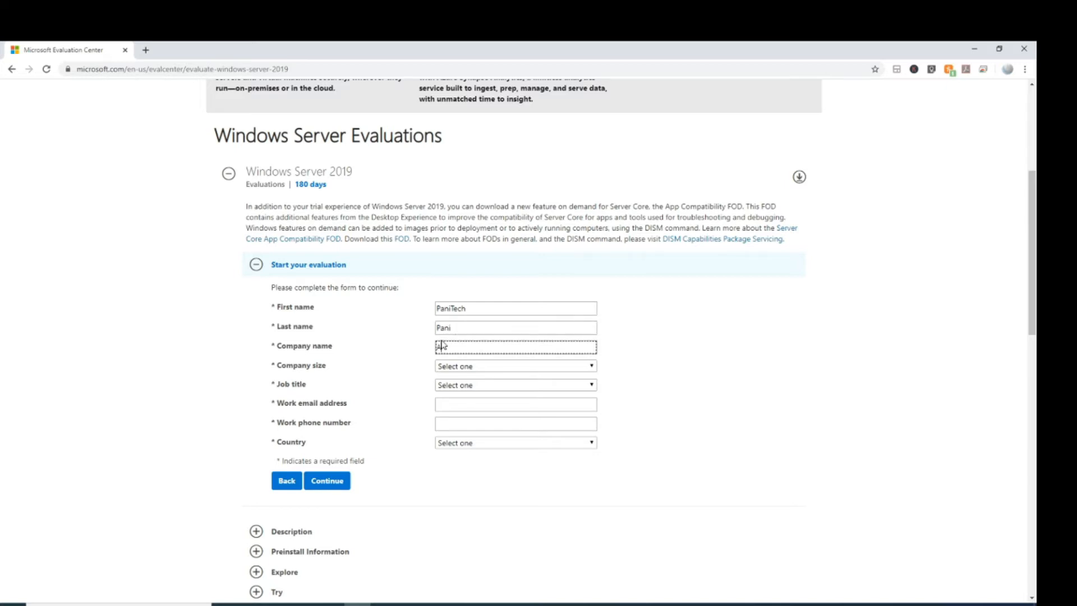
text(Academy)
- Set company size to 5-9 and job title to IT or Technical Manager
click(493, 367)
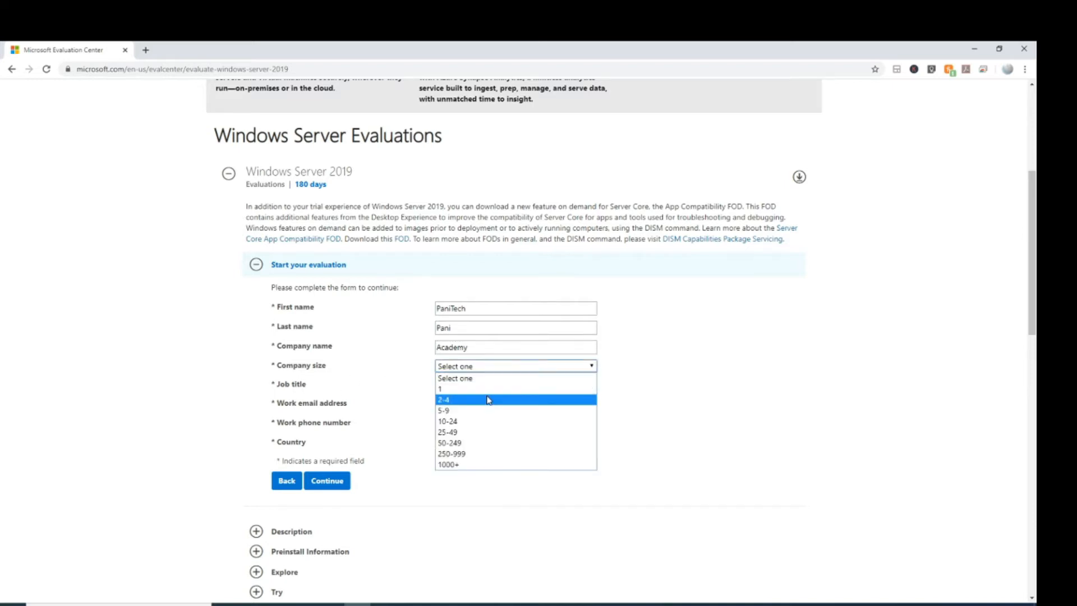
click(480, 412)
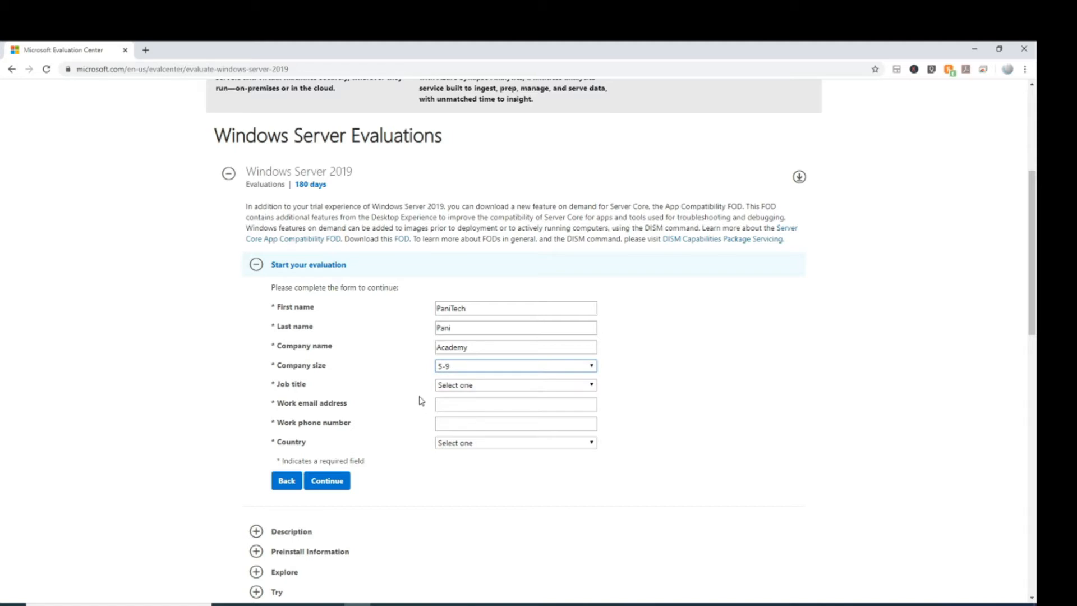
click(588, 385)
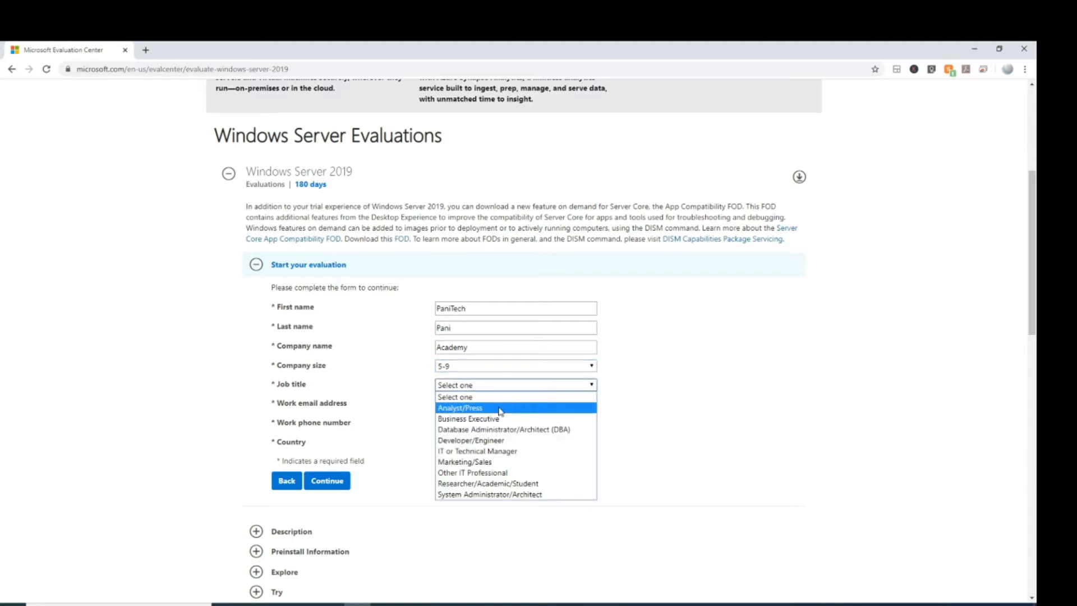
click(492, 412)
click(514, 386)
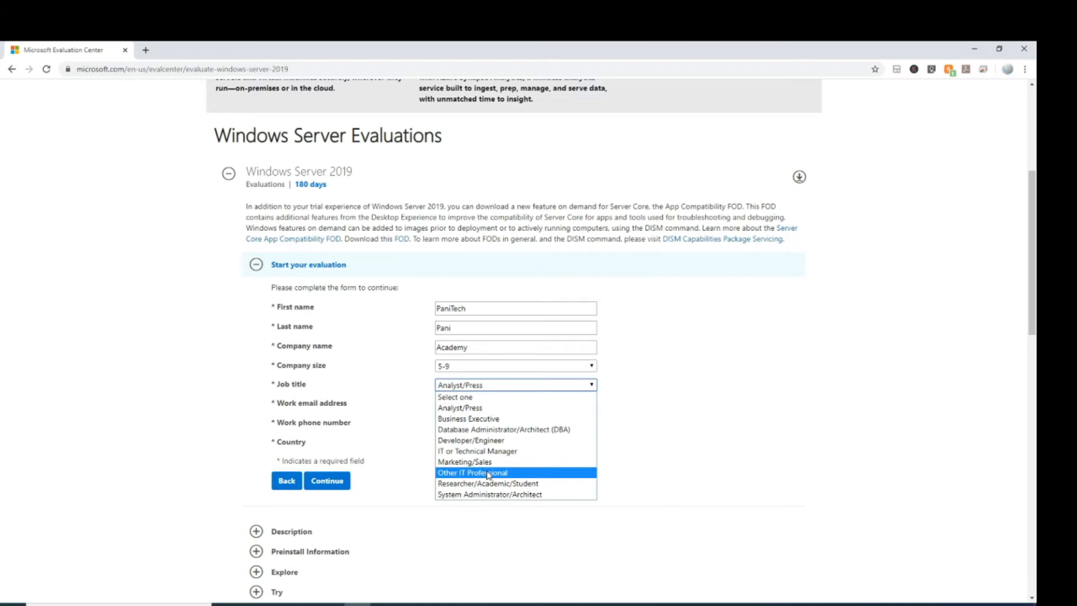
click(496, 456)
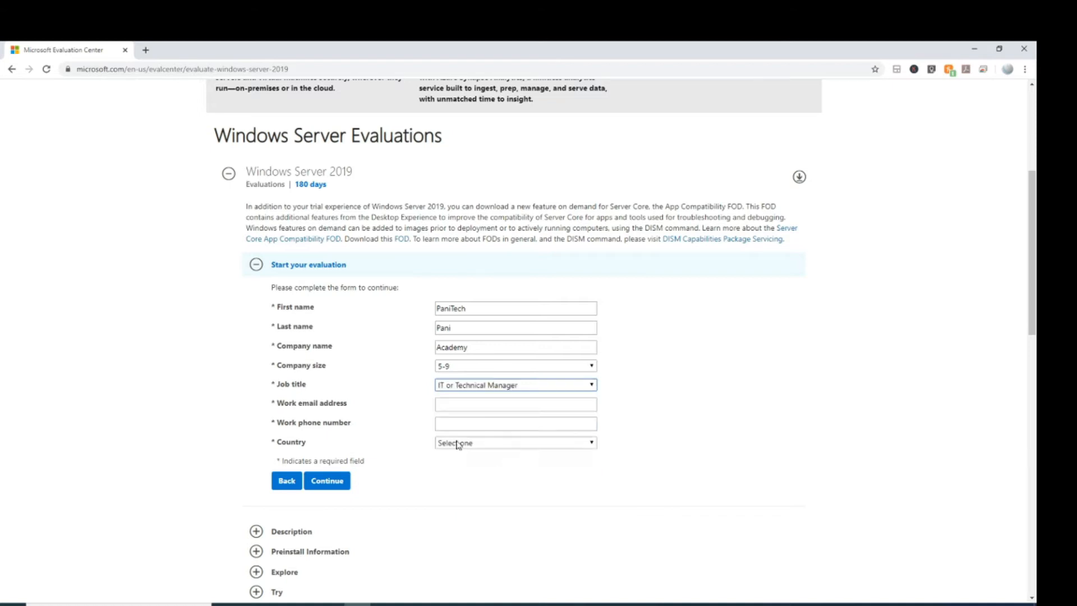
- Enter the work email and phone number, and select United States as the country
click(466, 407)
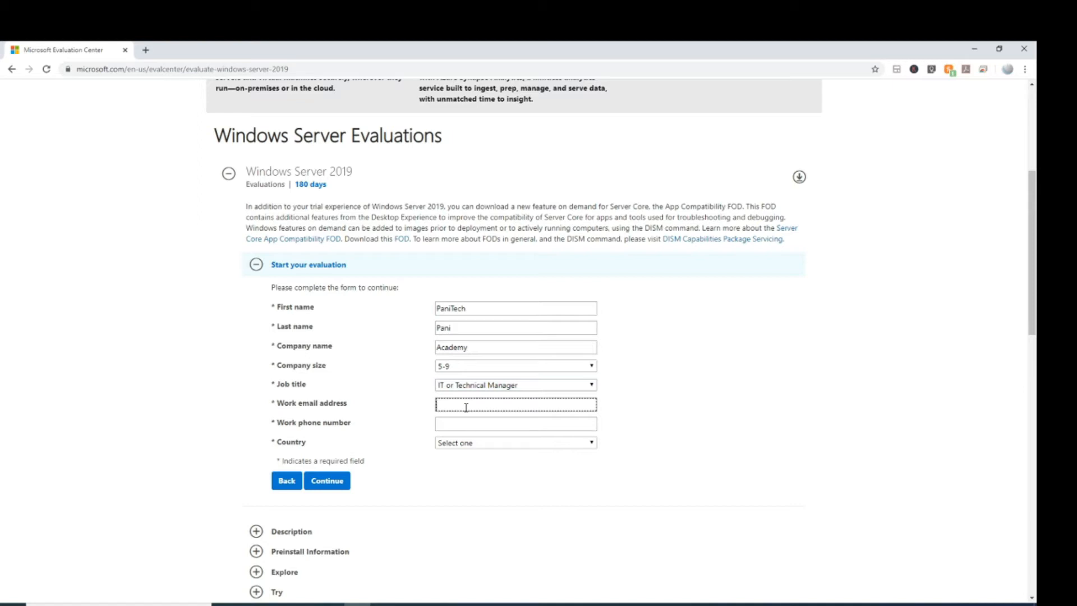
click(467, 425)
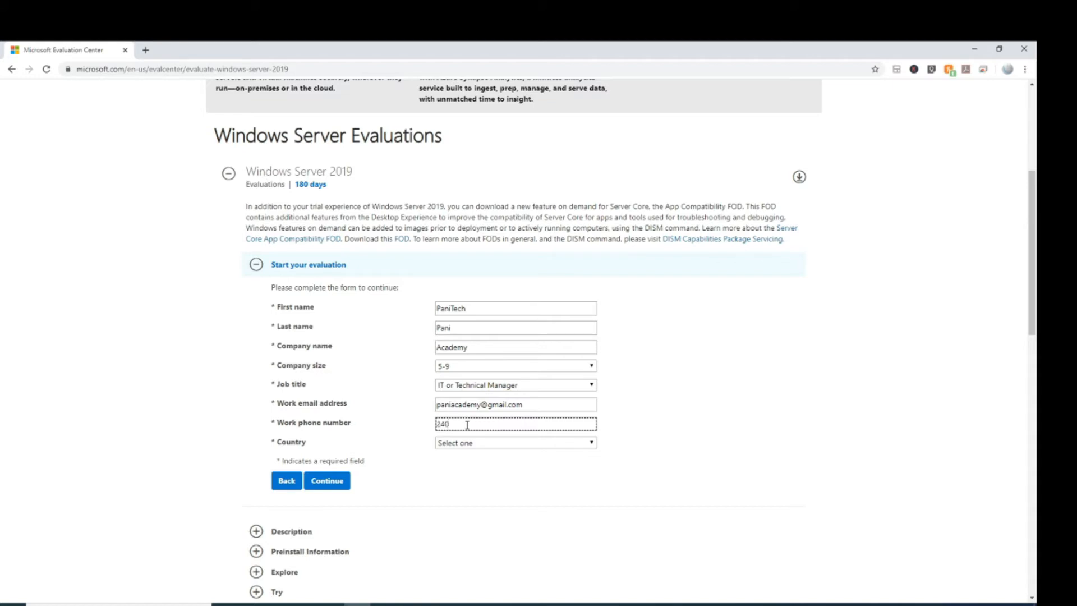
text(24044)
key(BackSpace)
key(BackSpace)
click(516, 445)
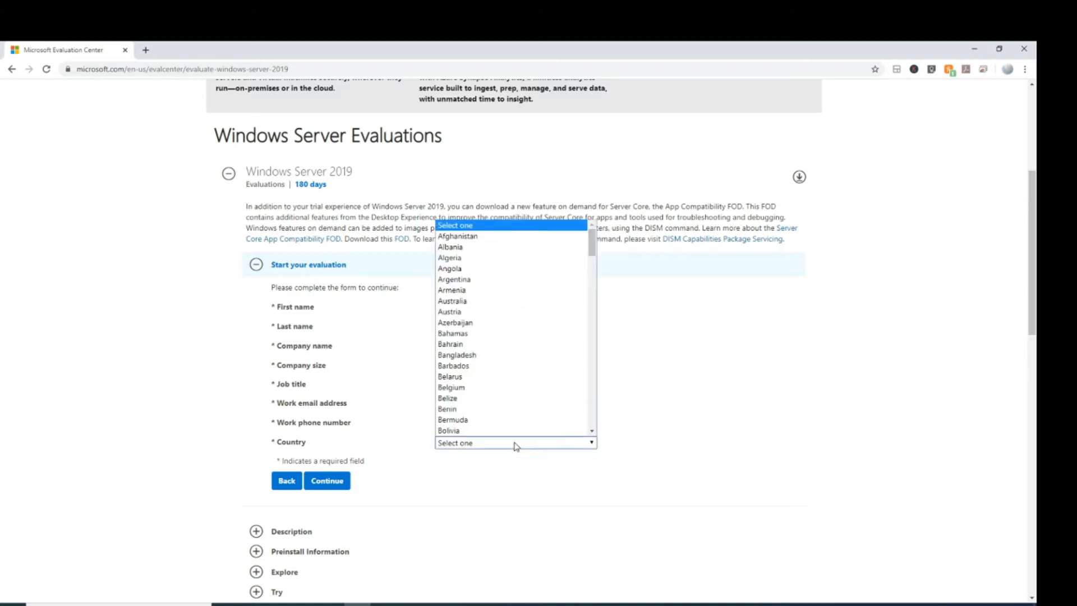
scroll(494, 321, down, 5)
scroll(493, 323, down, 15)
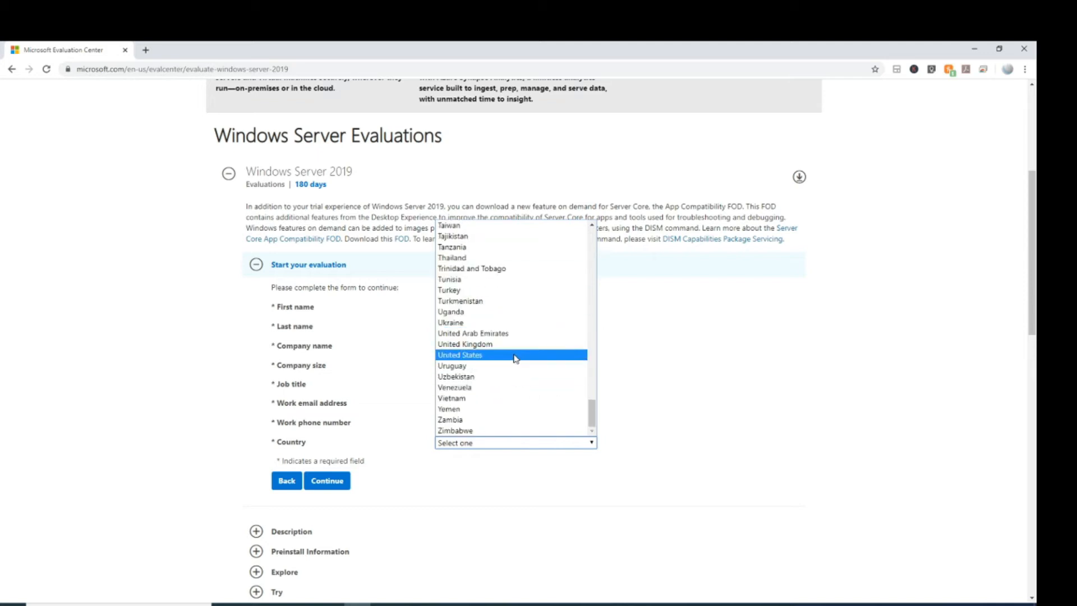
click(514, 355)
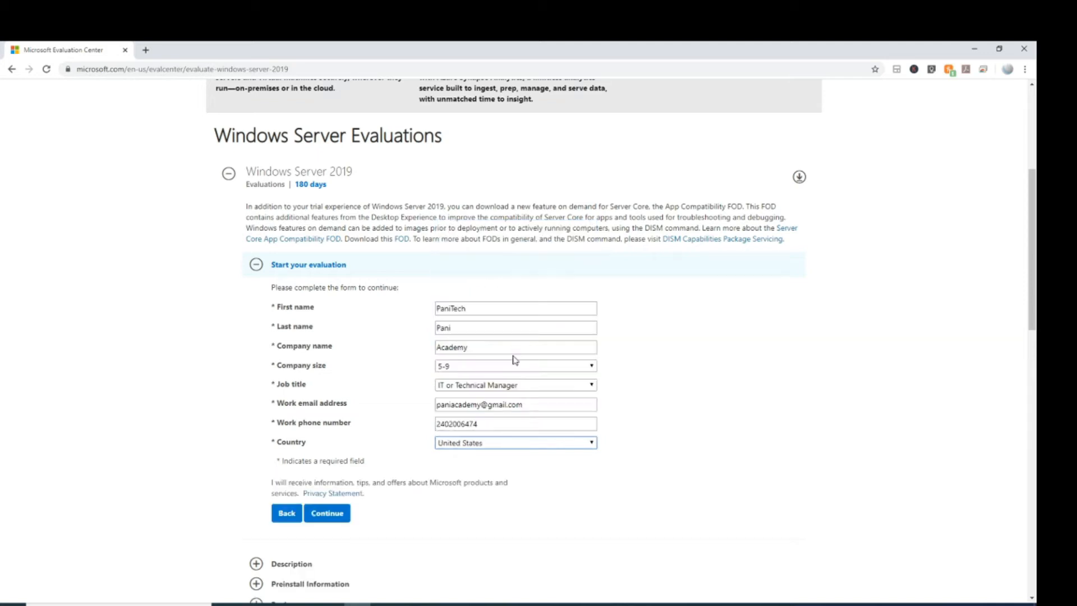
- Submit the form, download the English Windows Server 2019 ISO, and minimize Chrome
click(342, 514)
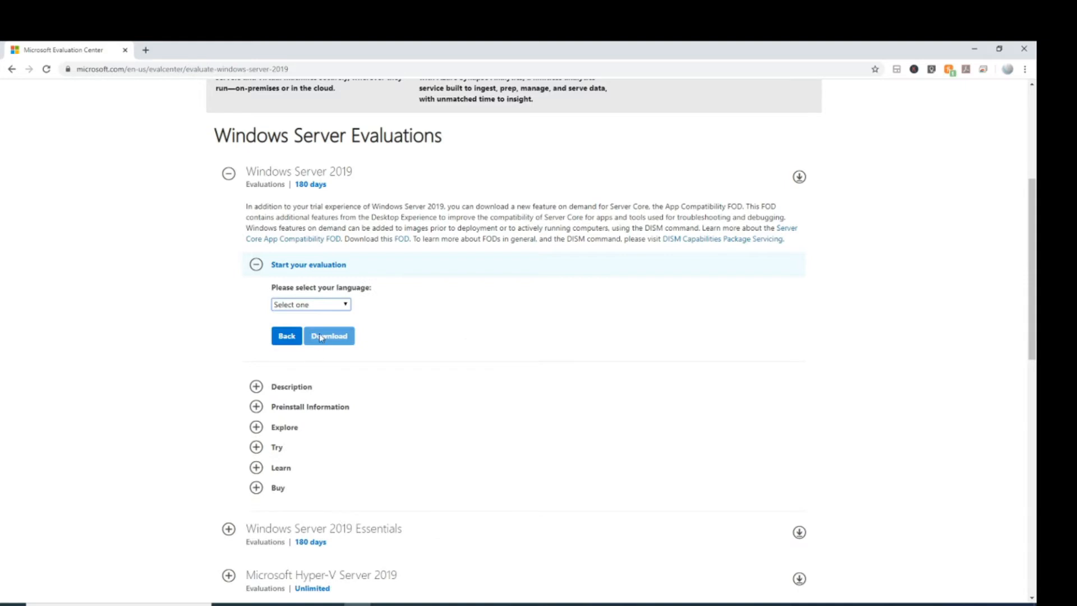
click(345, 305)
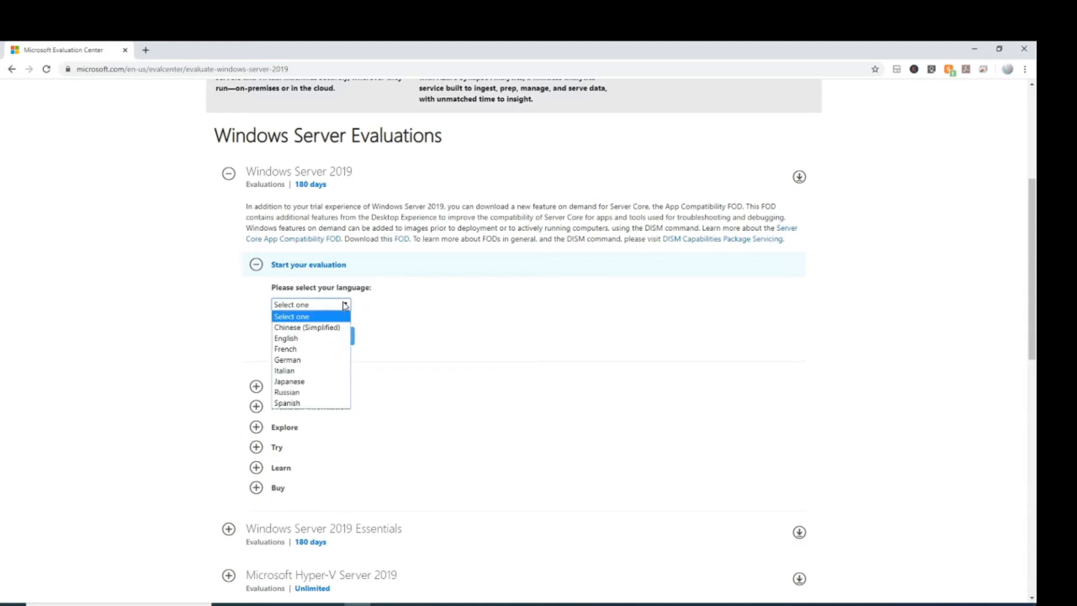
click(307, 338)
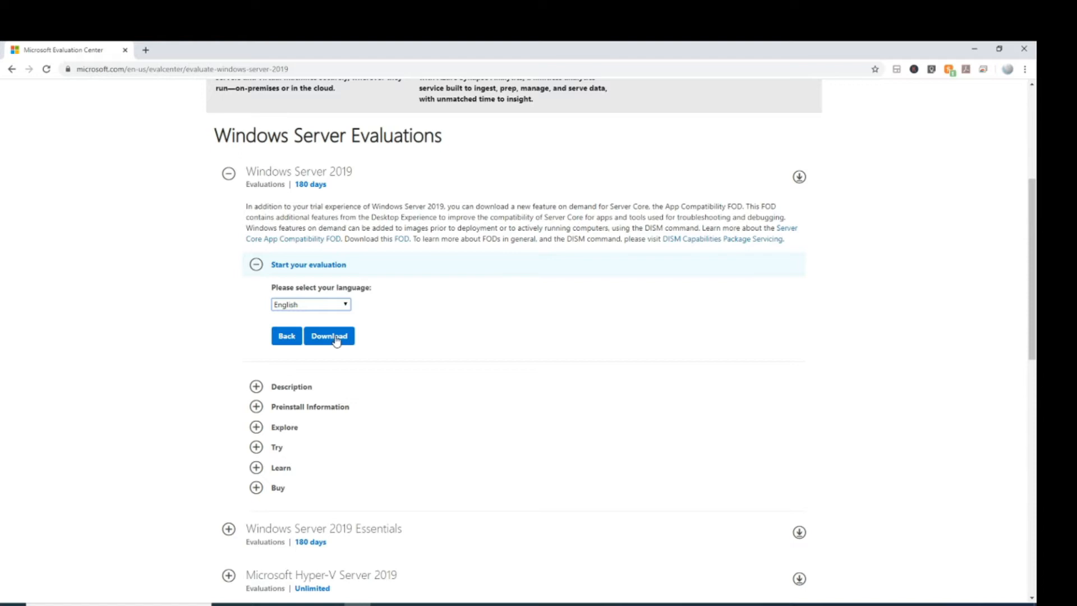
click(335, 341)
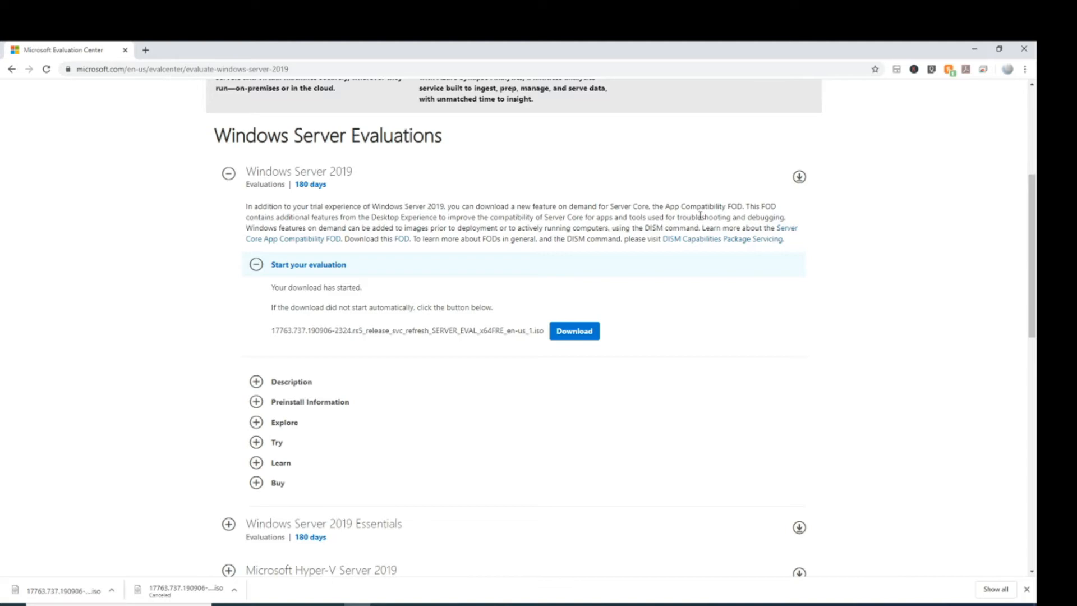
click(972, 51)
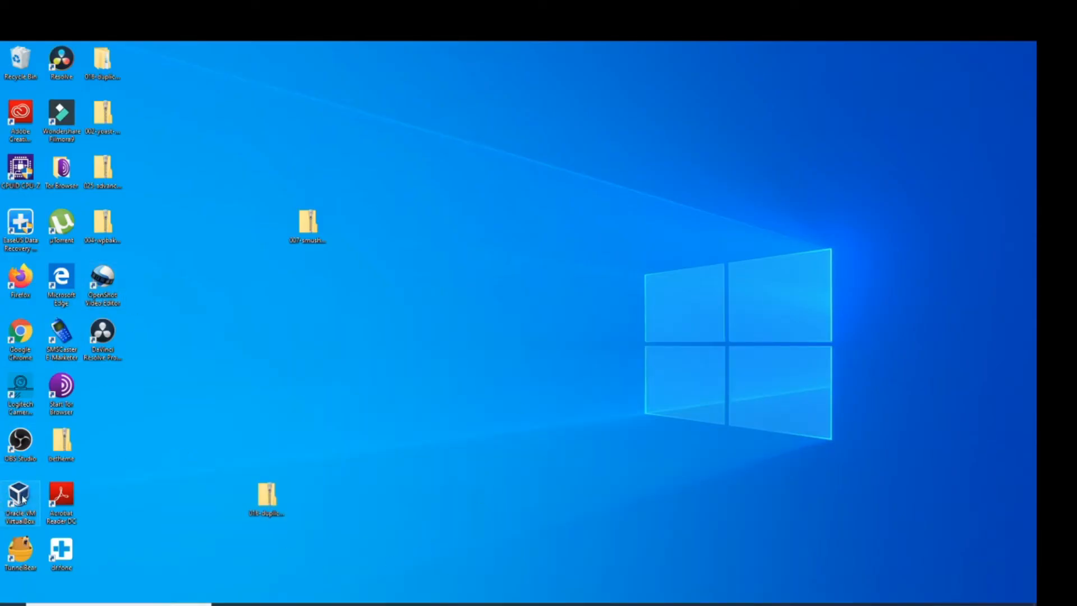
- Launch VirtualBox Manager from the desktop and start the New machine wizard
double_click(23, 496)
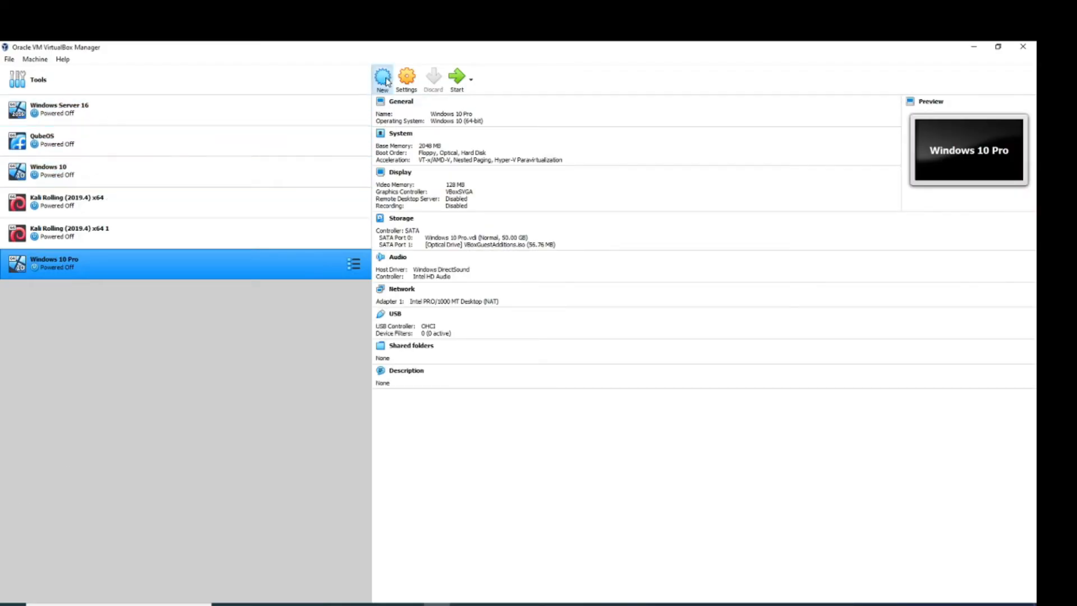
click(384, 79)
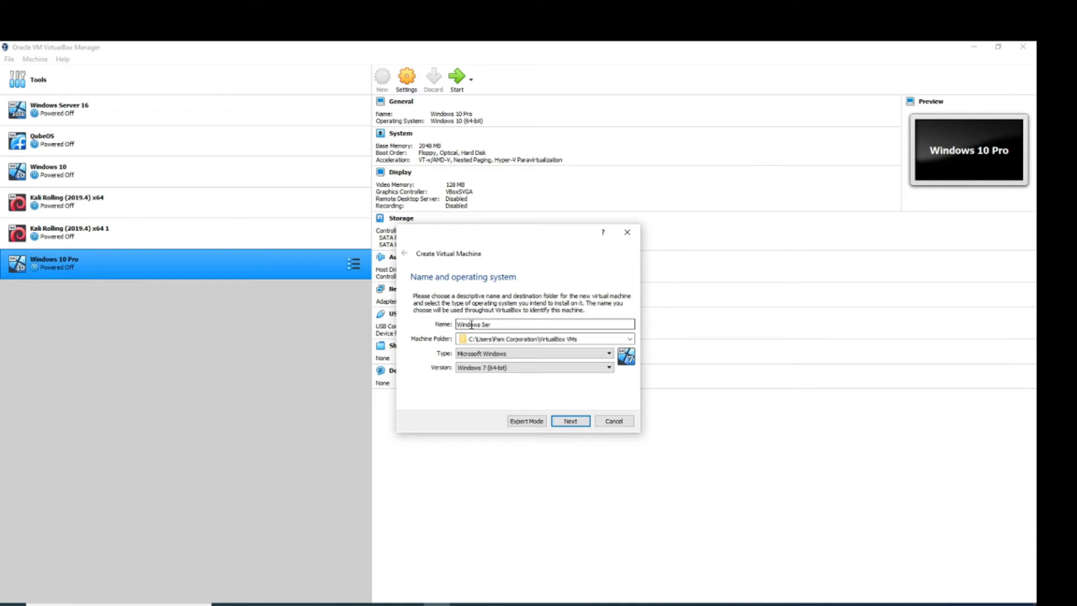
- Name the VM 'Windows Server 2019', set version Windows 2016 (64-bit), and continue
text(019)
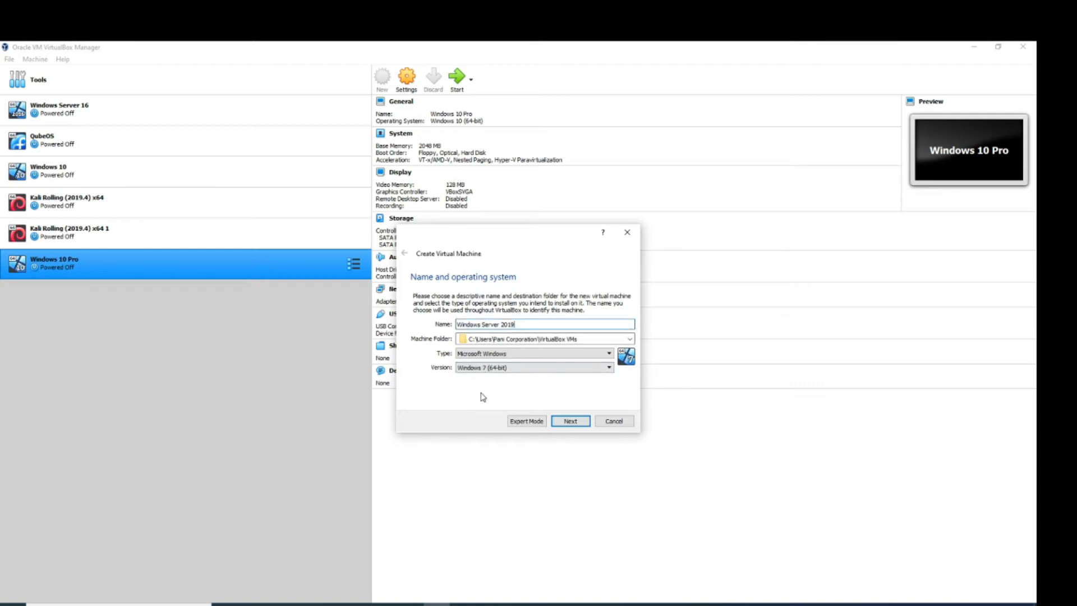
click(515, 370)
scroll(538, 408, down, 4)
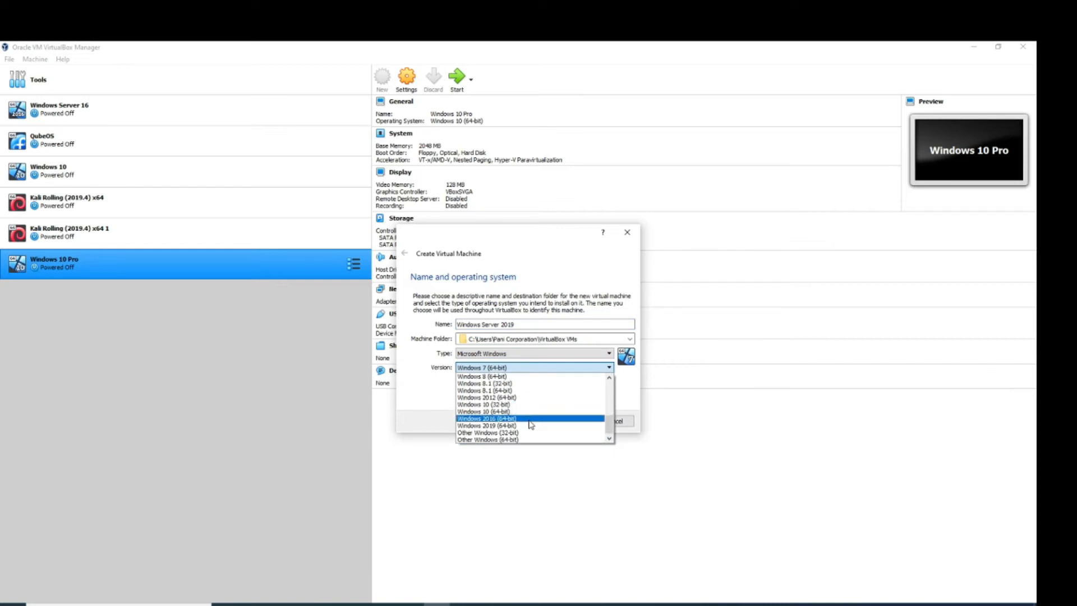
scroll(531, 424, up, 6)
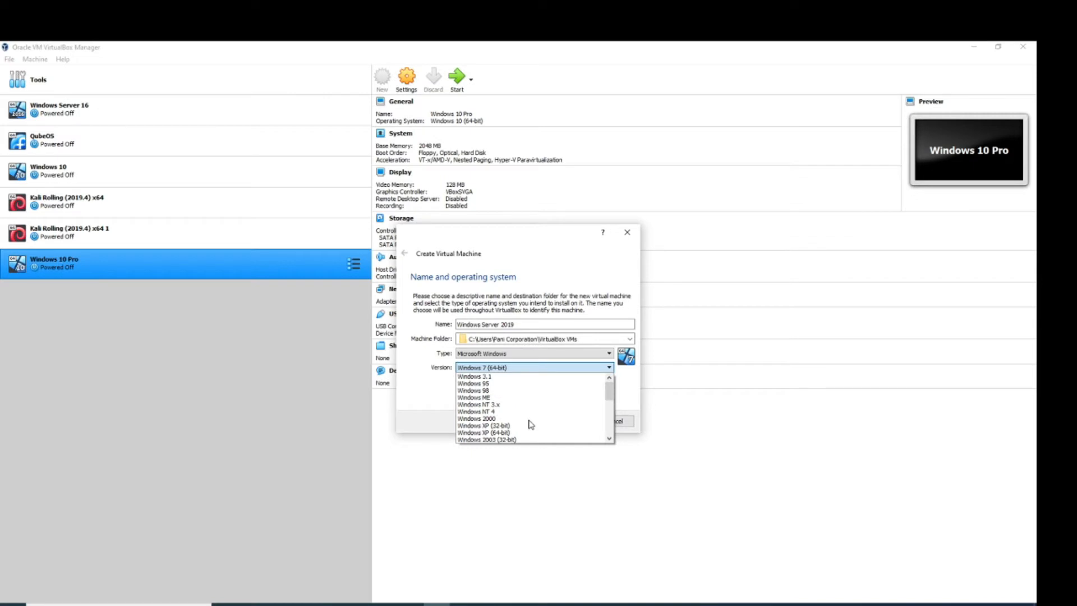
scroll(531, 425, down, 4)
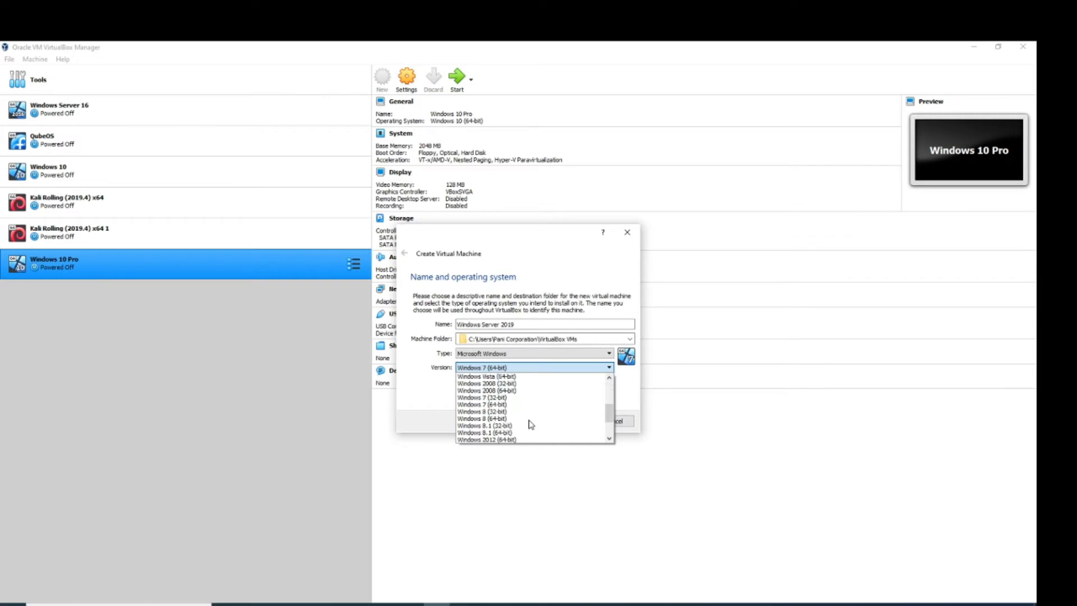
scroll(531, 425, down, 1)
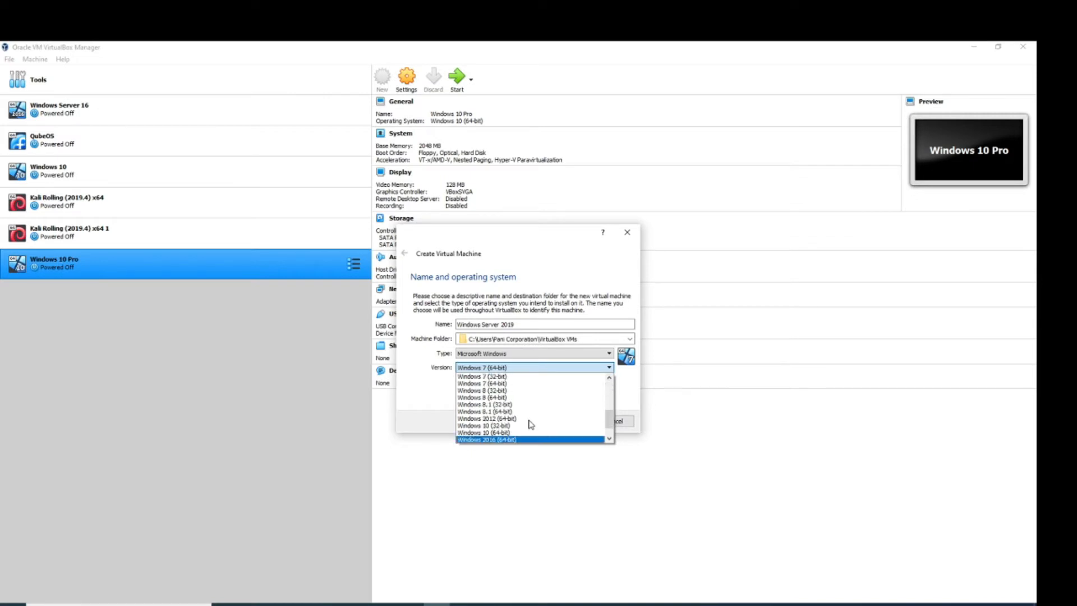
click(473, 440)
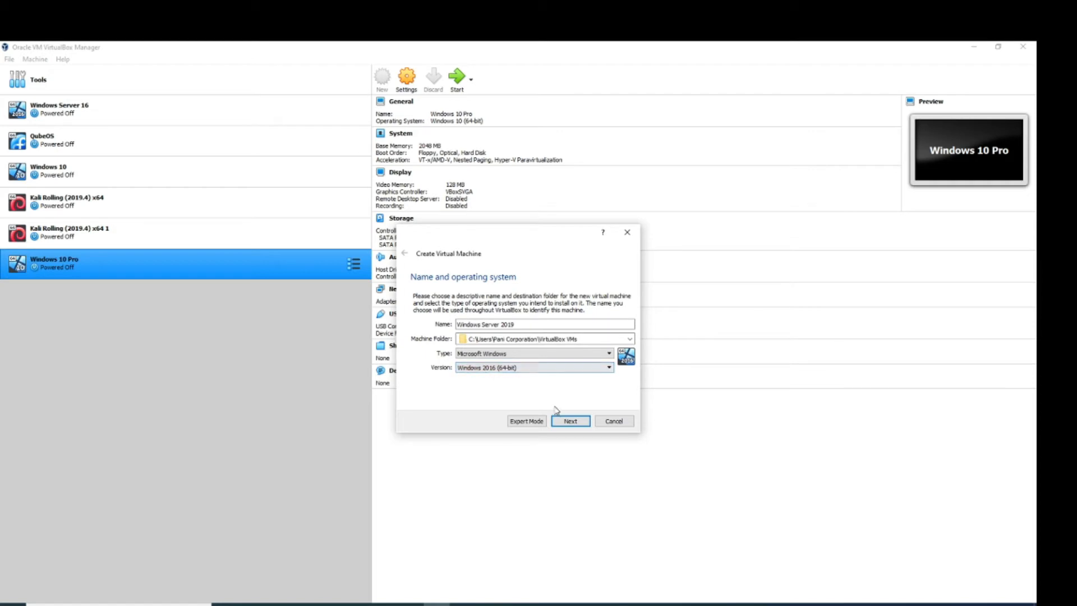
click(571, 422)
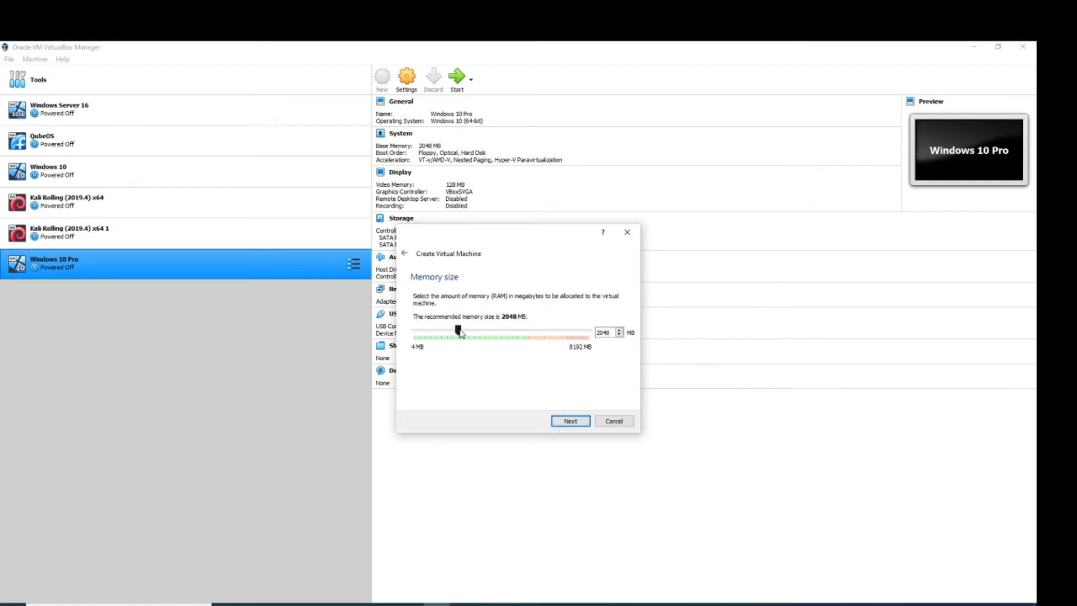
- Allocate 3071 MB of memory and create a new 50 GB VDI hard disk
drag(460, 333, 484, 333)
click(566, 423)
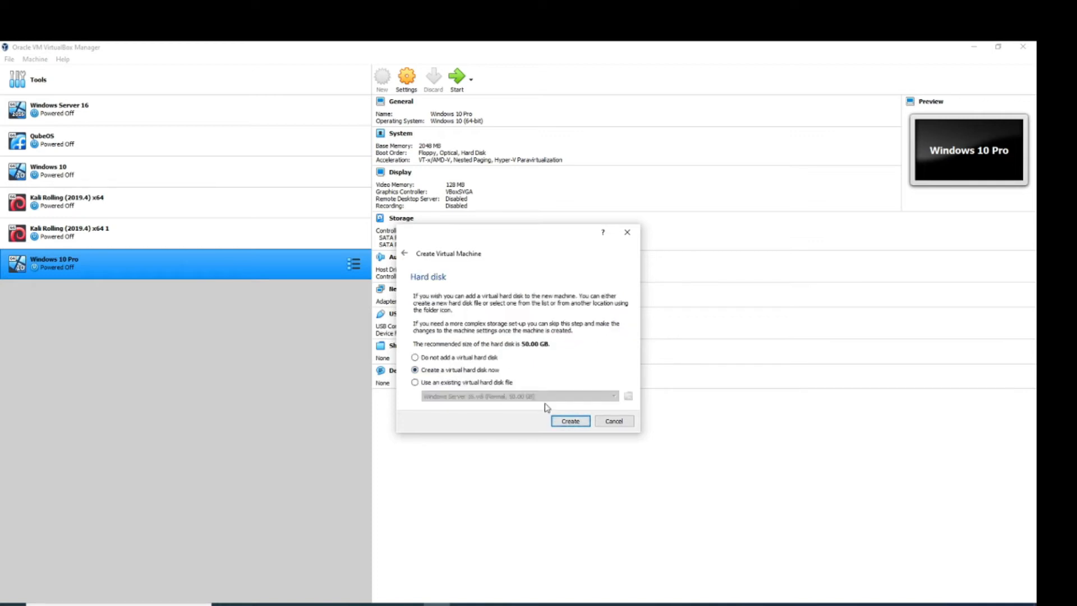
click(575, 422)
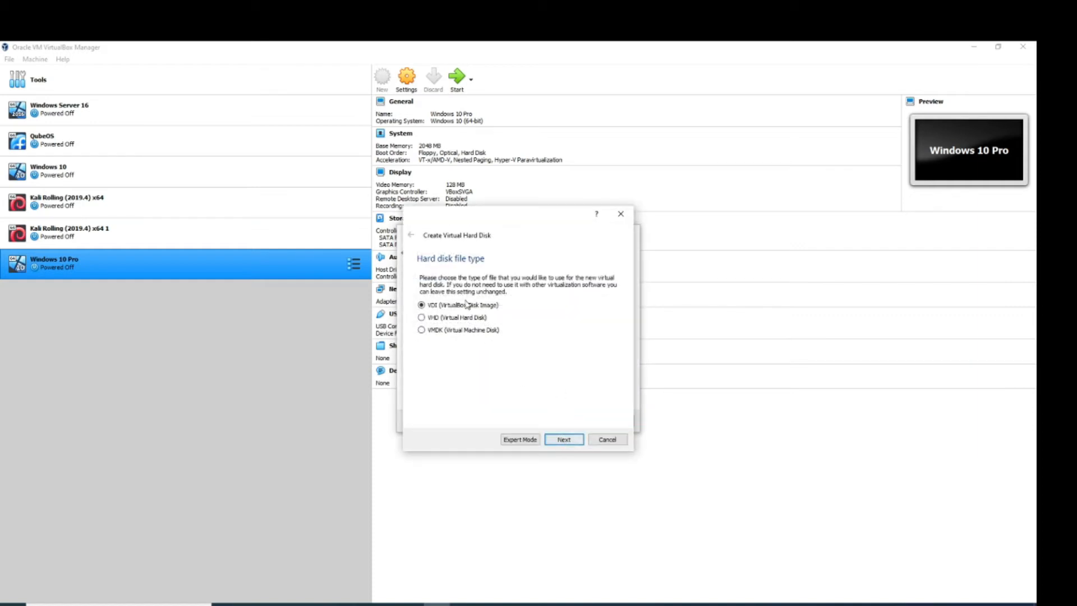
click(563, 440)
click(564, 439)
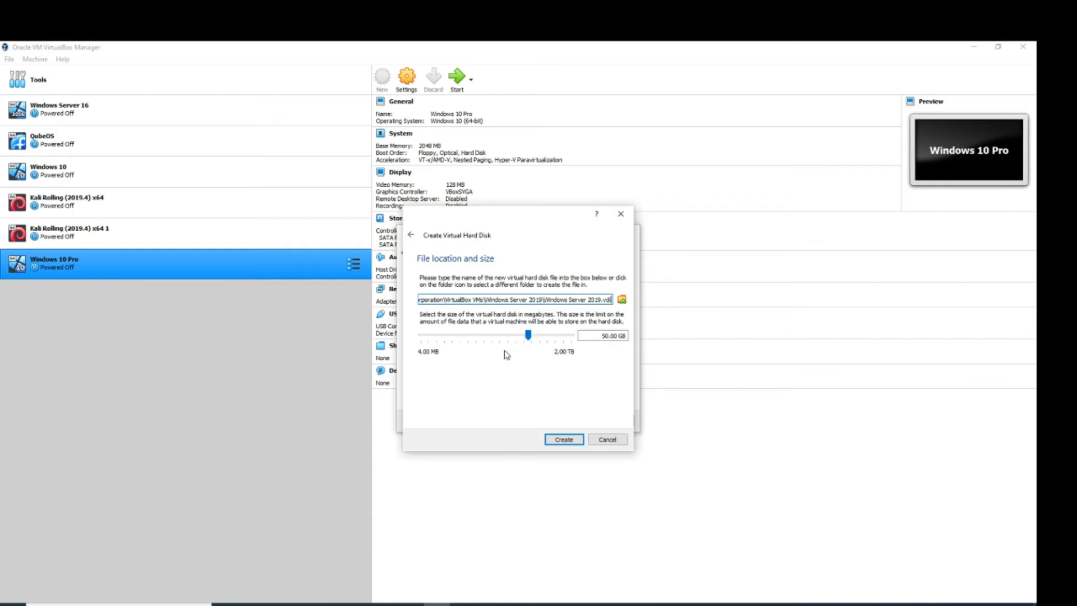
click(567, 441)
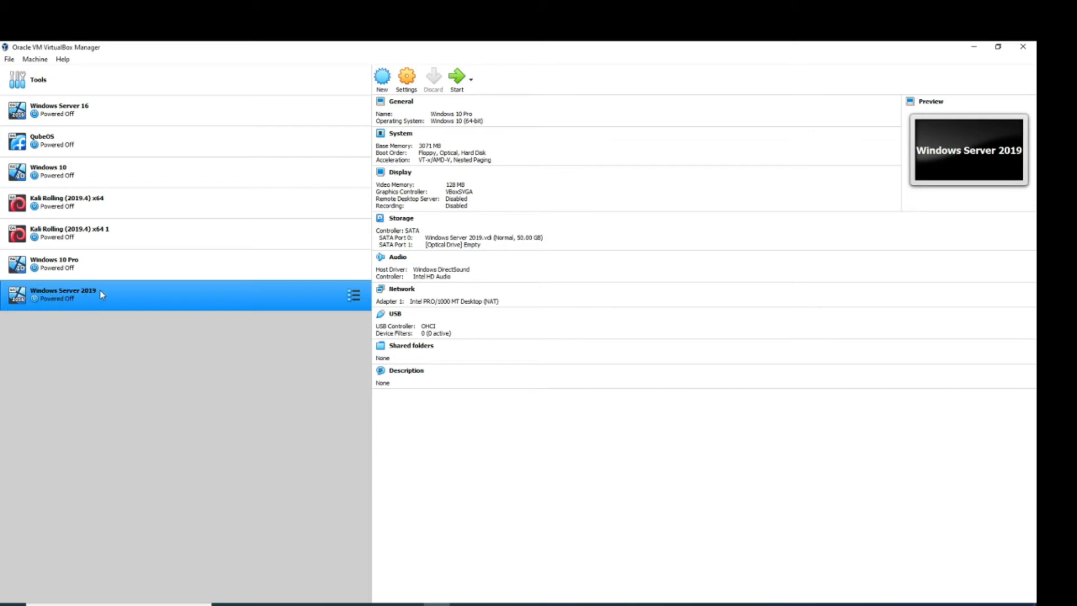
- Set the VM's shared clipboard and drag-and-drop to Bidirectional
click(408, 78)
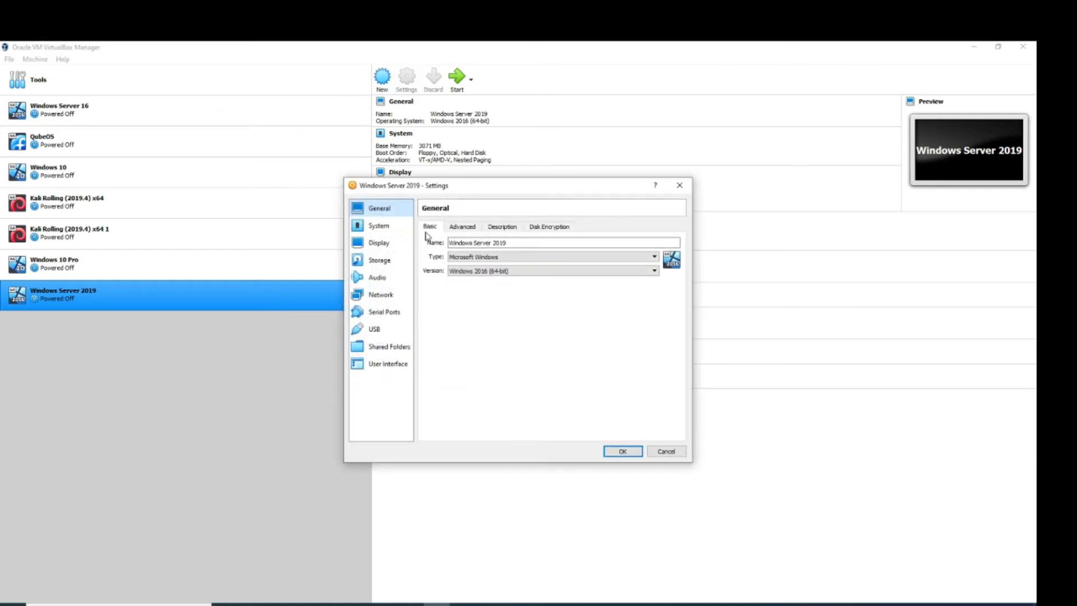
click(469, 227)
click(501, 258)
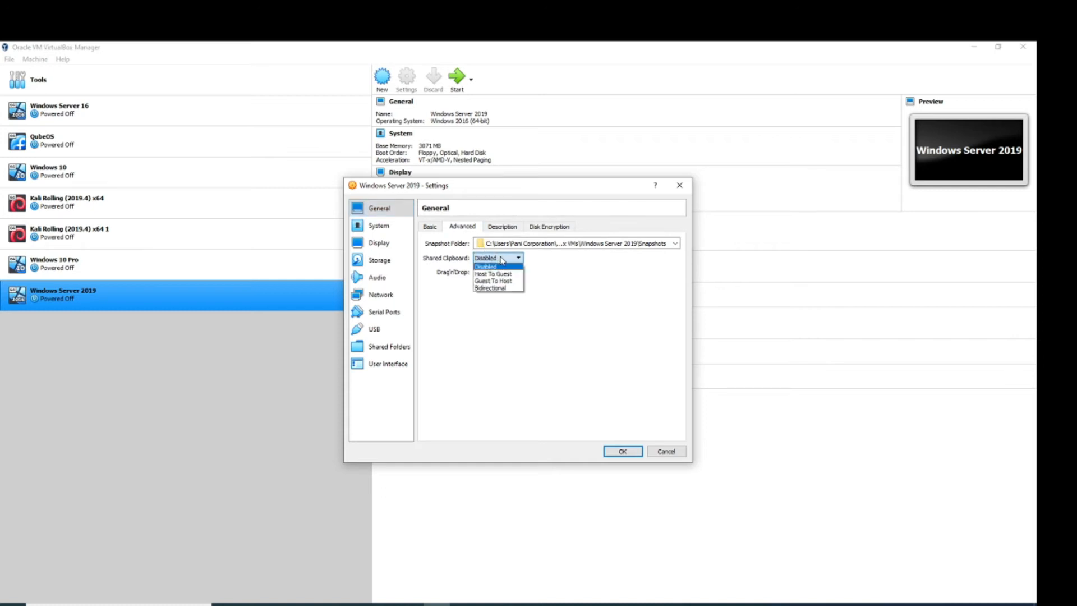
click(493, 288)
click(497, 273)
click(490, 302)
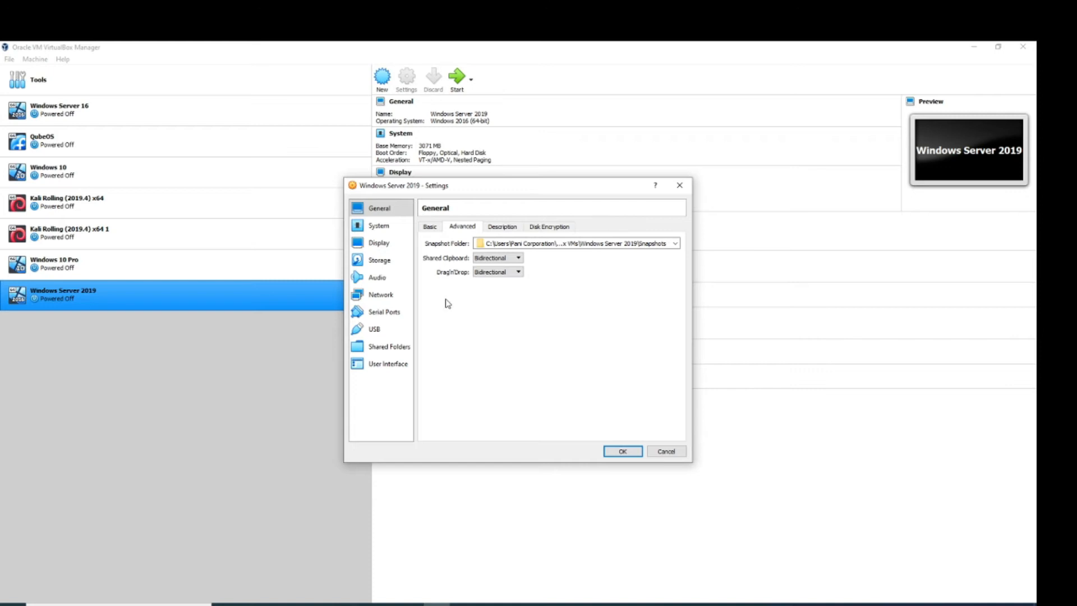
- Attach the server evaluation ISO from Downloads to the optical drive, save, and start the VM
click(380, 263)
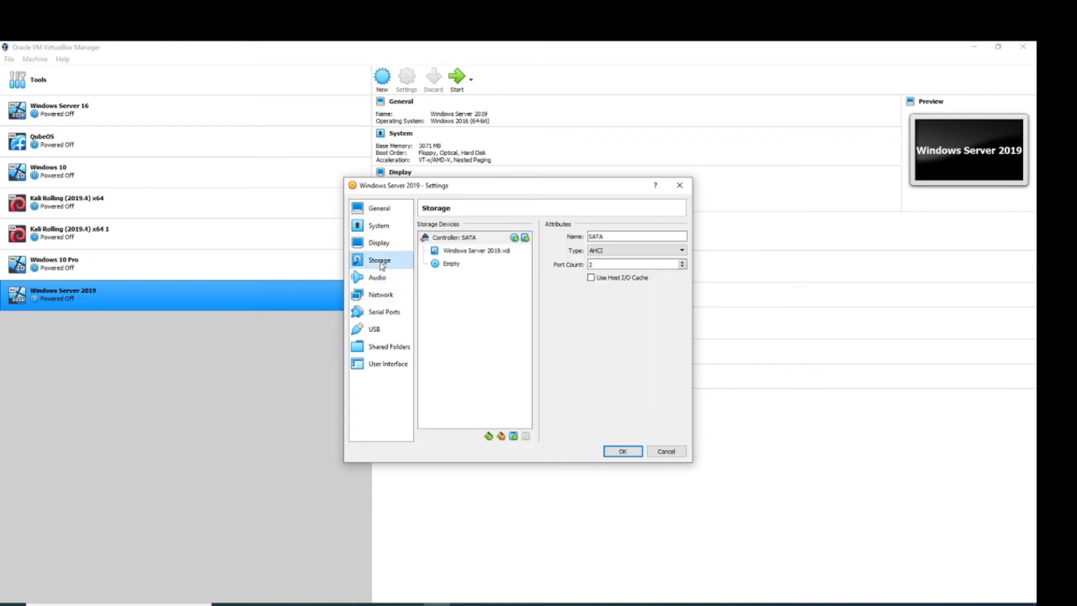
click(449, 266)
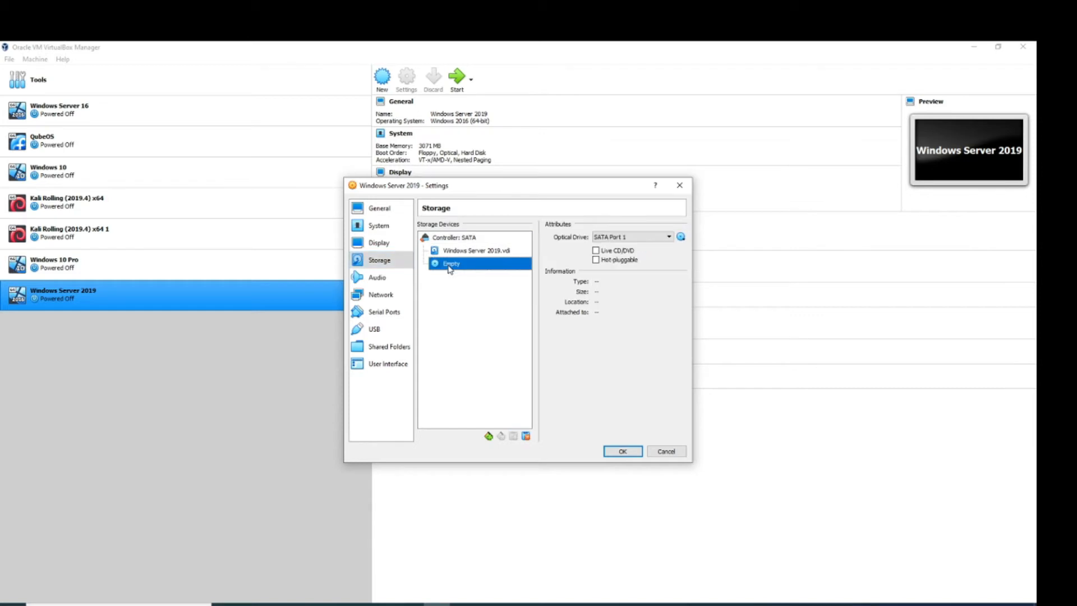
click(681, 237)
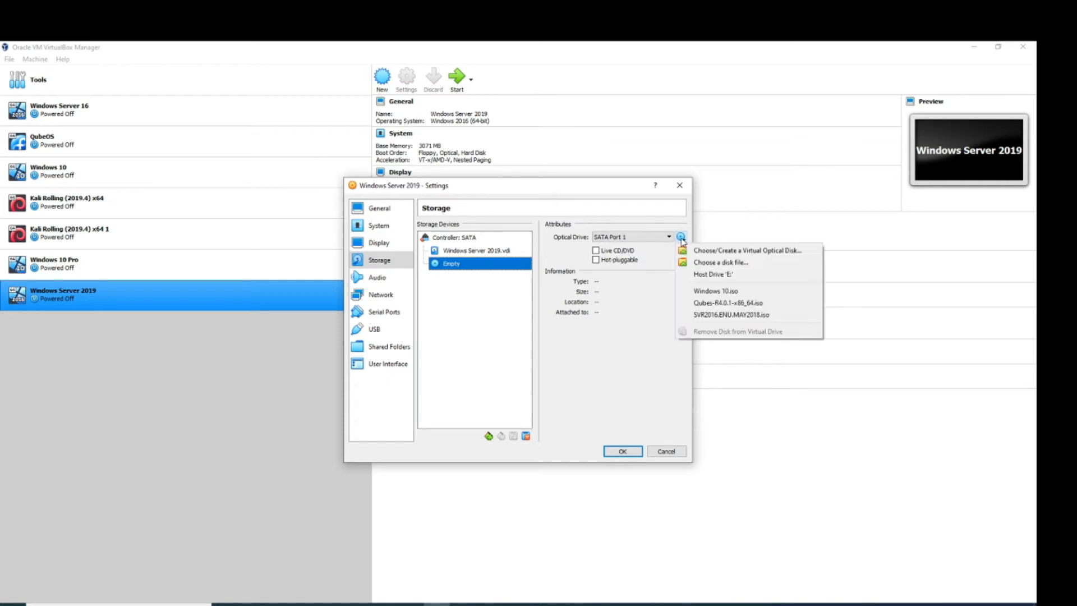
click(711, 263)
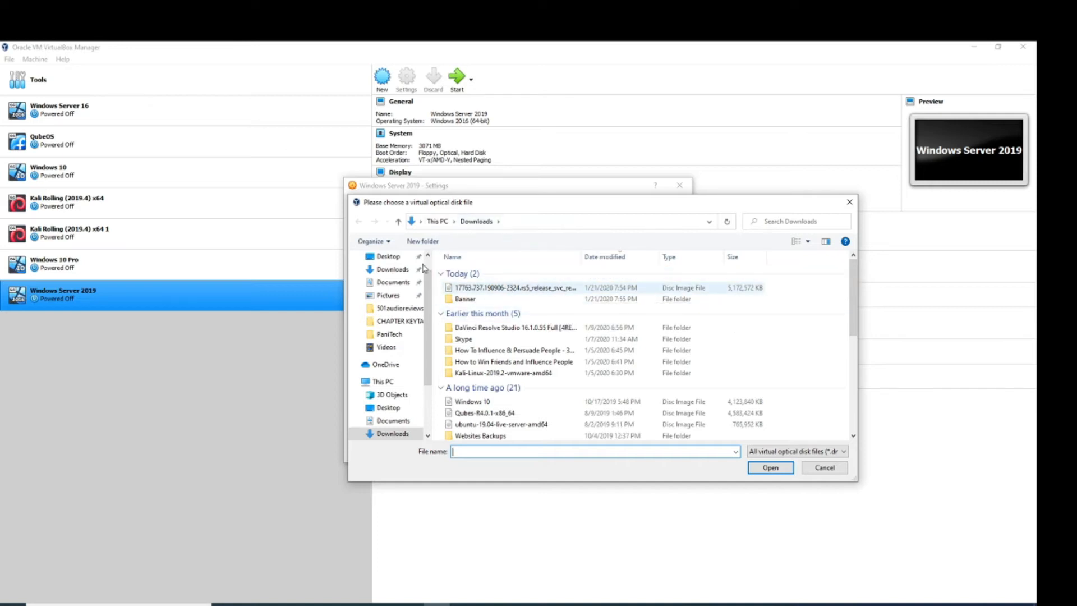
click(508, 288)
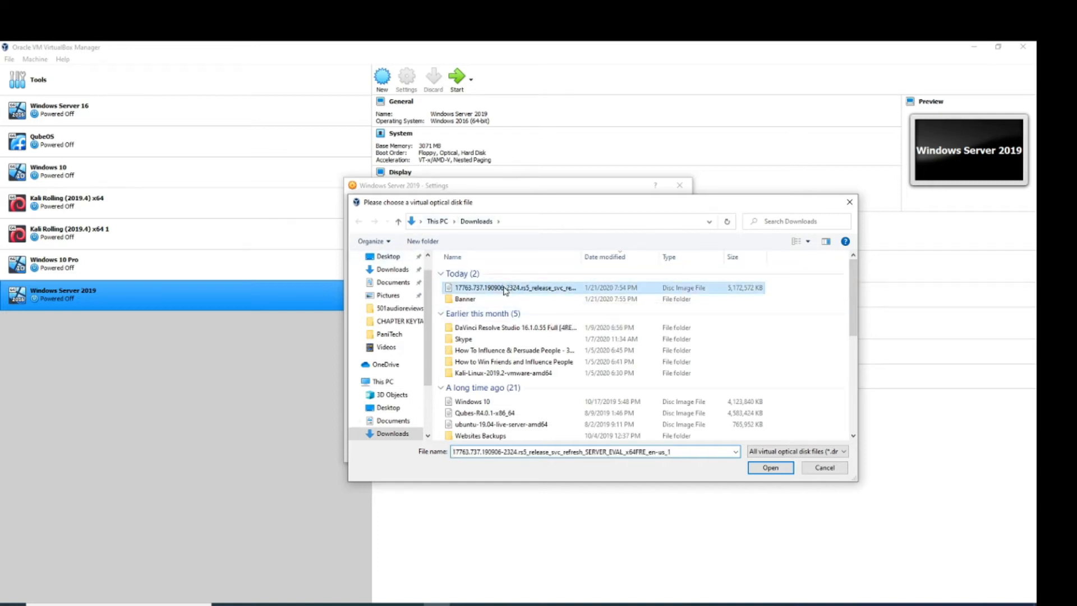
click(770, 467)
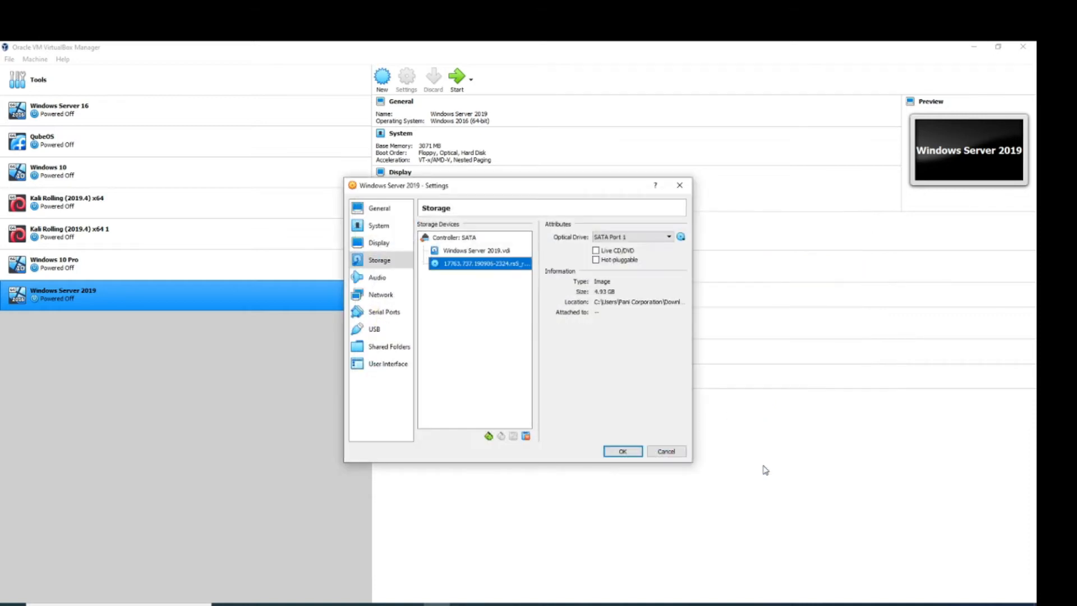
click(622, 451)
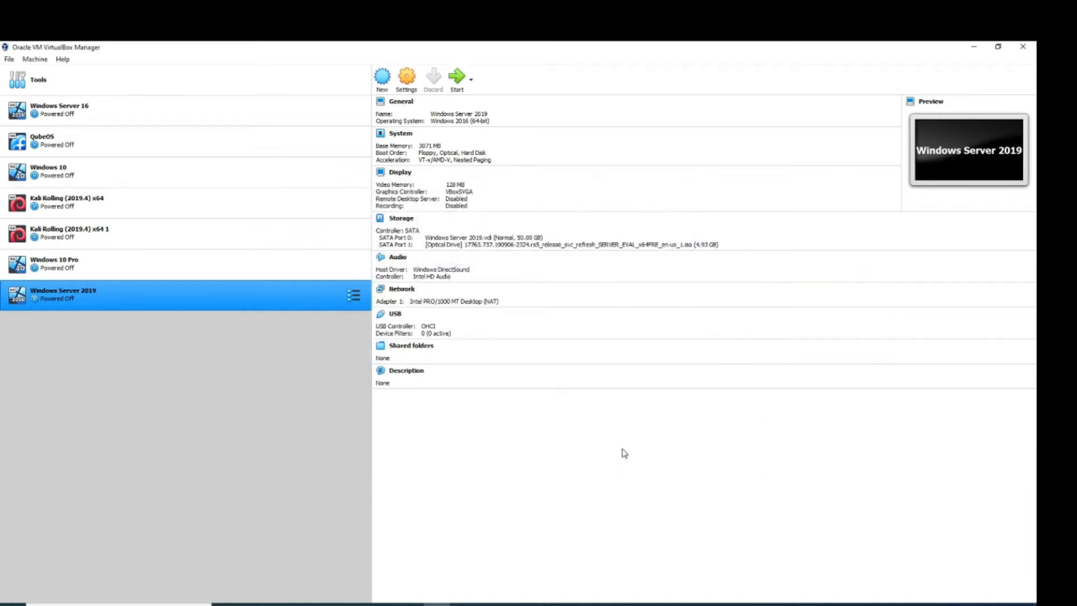
click(457, 79)
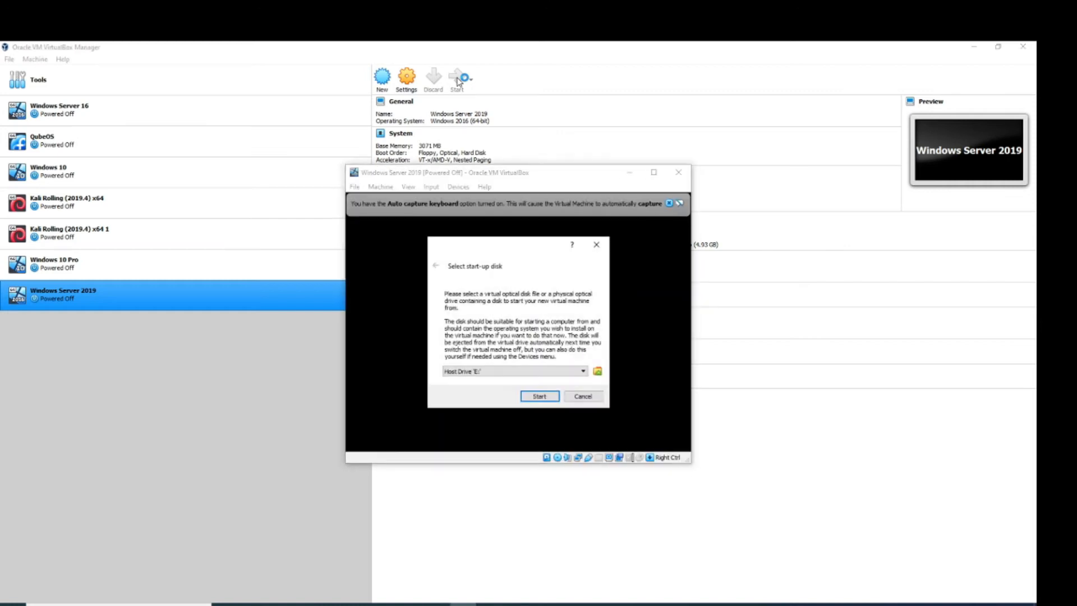
- Dismiss the start-up disk prompt so the VM boots into Windows Setup's language page
click(583, 396)
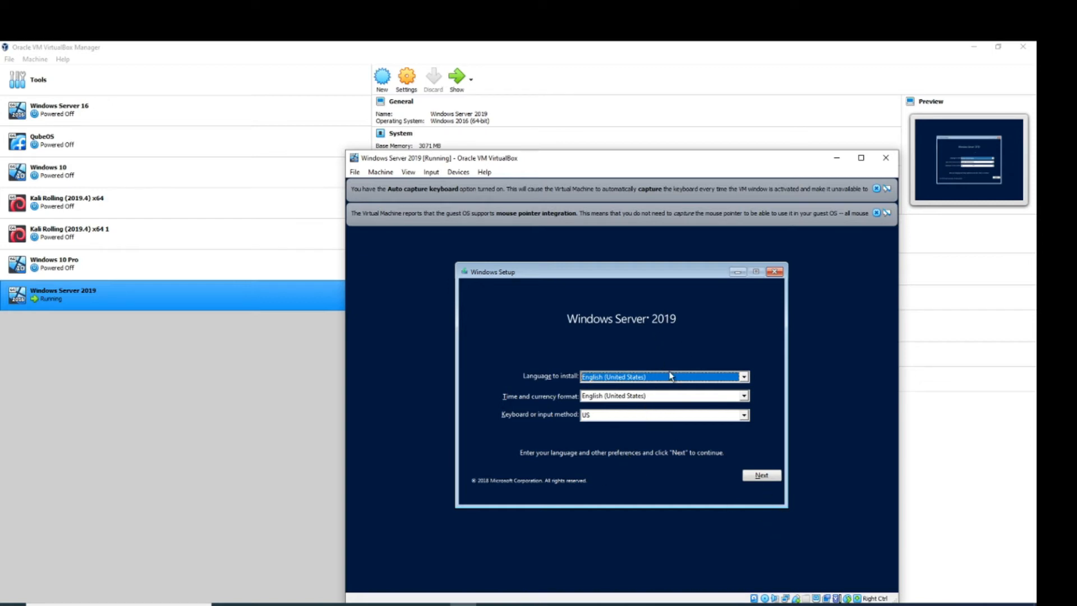
- Keep English (United States), start Install now, and dismiss the mouse and keyboard notification banners
click(697, 377)
click(698, 378)
click(762, 476)
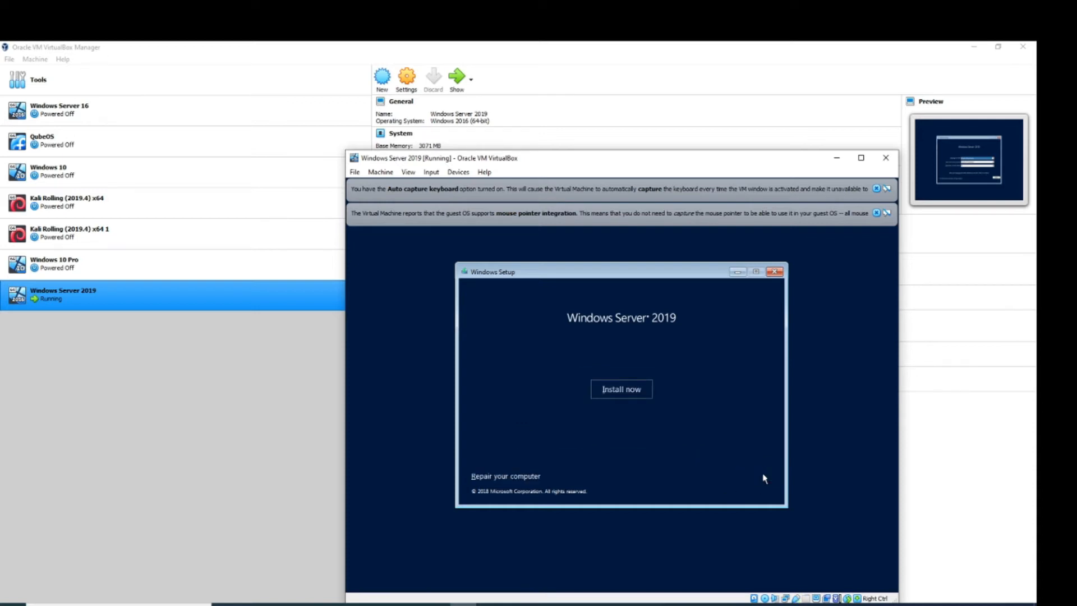
click(616, 390)
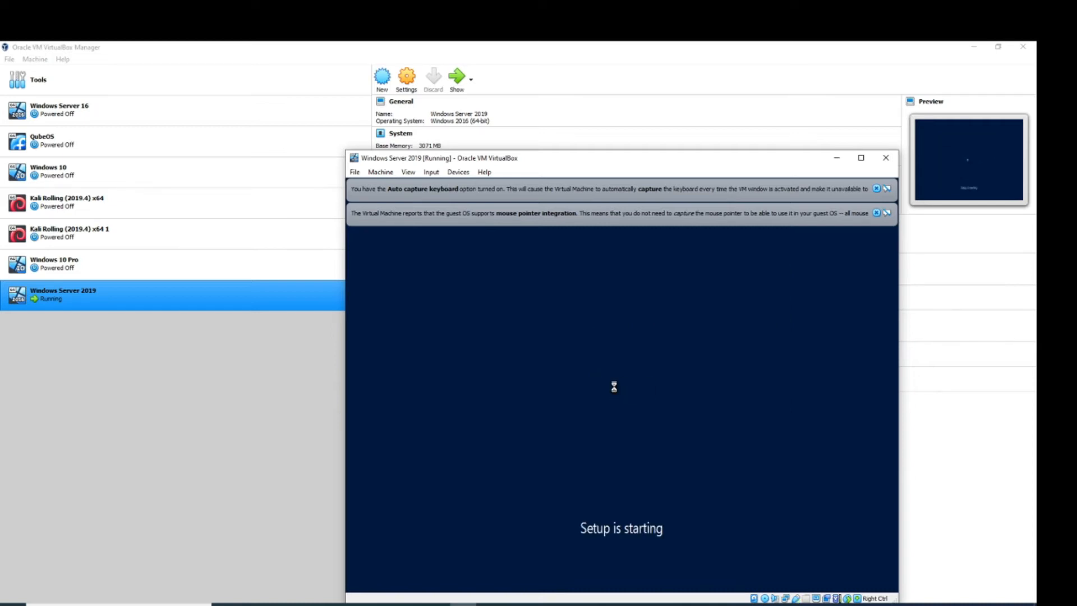
click(876, 214)
click(877, 190)
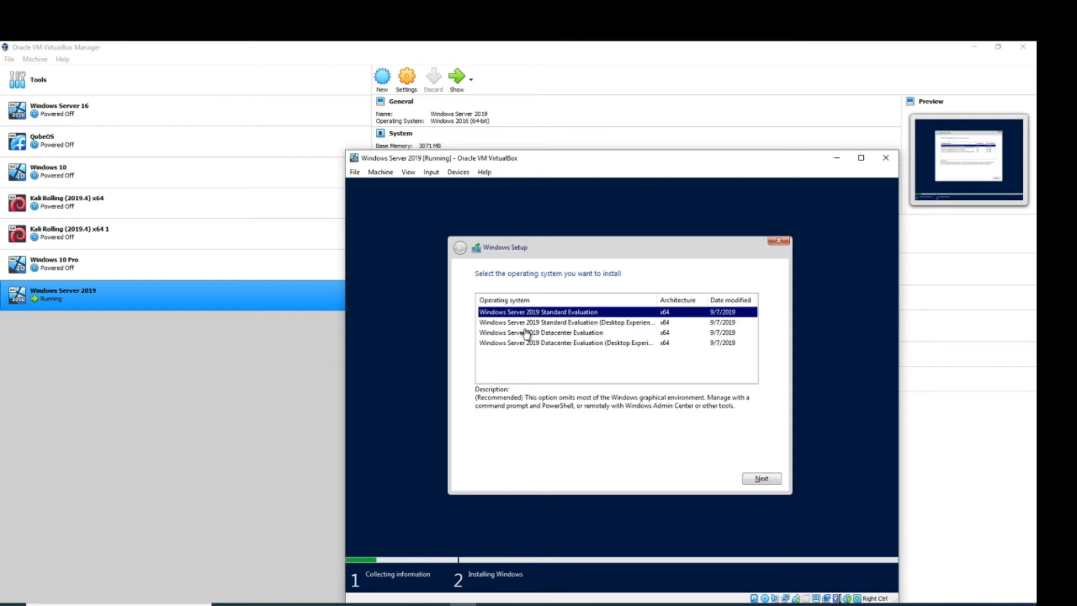
- Choose Standard Evaluation (Desktop Experience), accept the license terms, and select Custom: Install Windows only
click(577, 323)
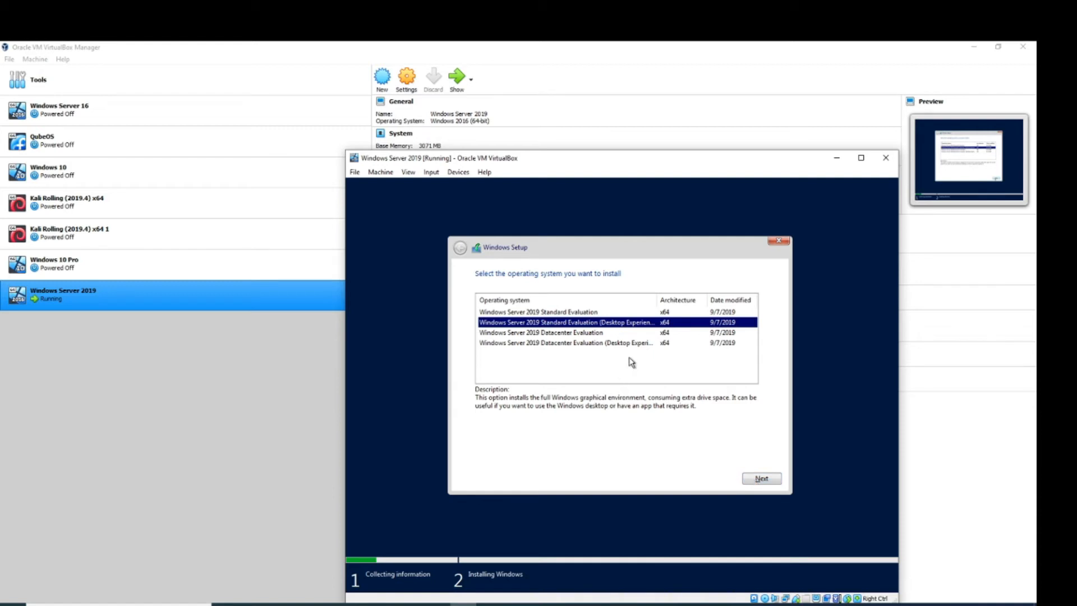
click(761, 478)
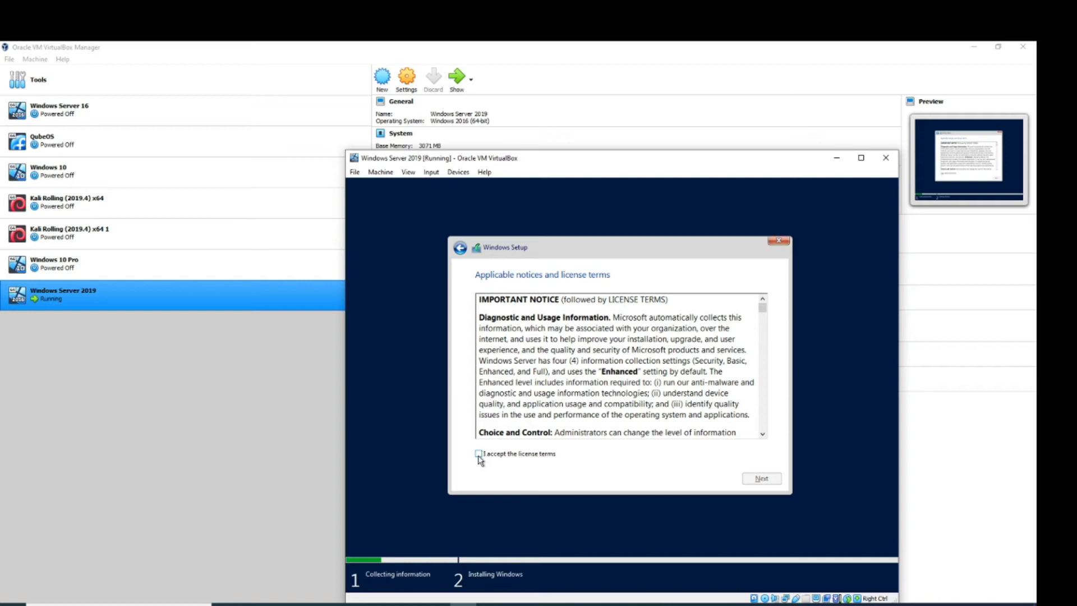
click(478, 455)
click(769, 480)
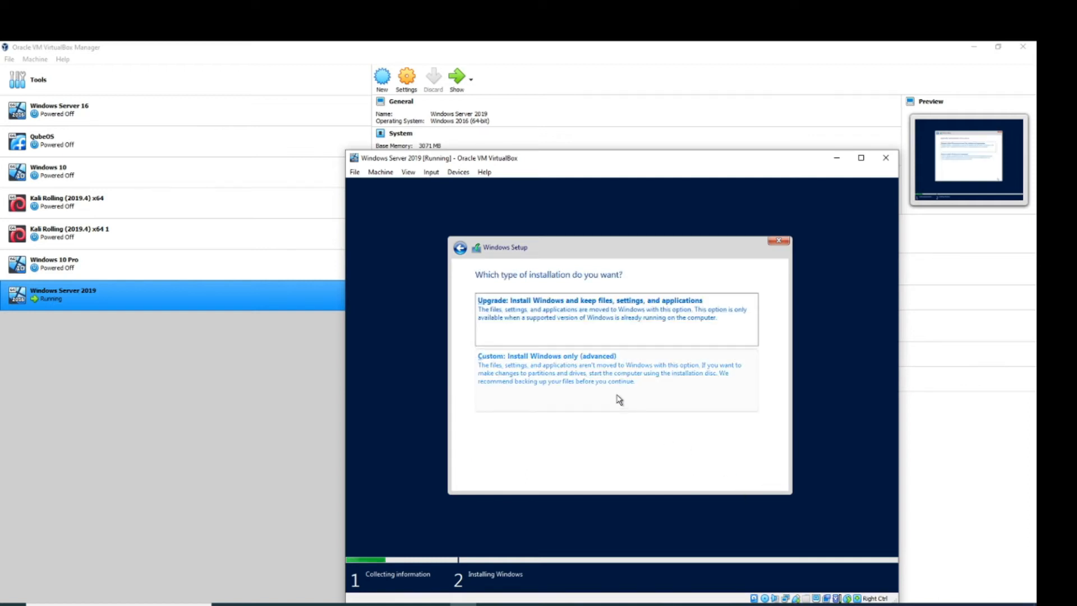
click(610, 374)
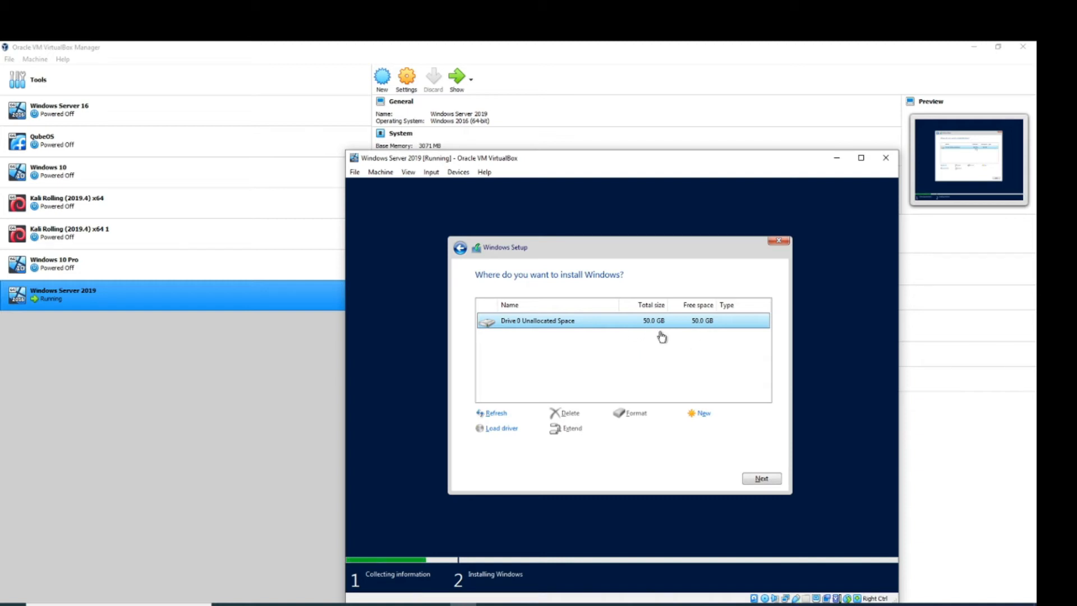
- Install Windows Server 2019 onto Drive 0's 50.0 GB unallocated space
click(762, 478)
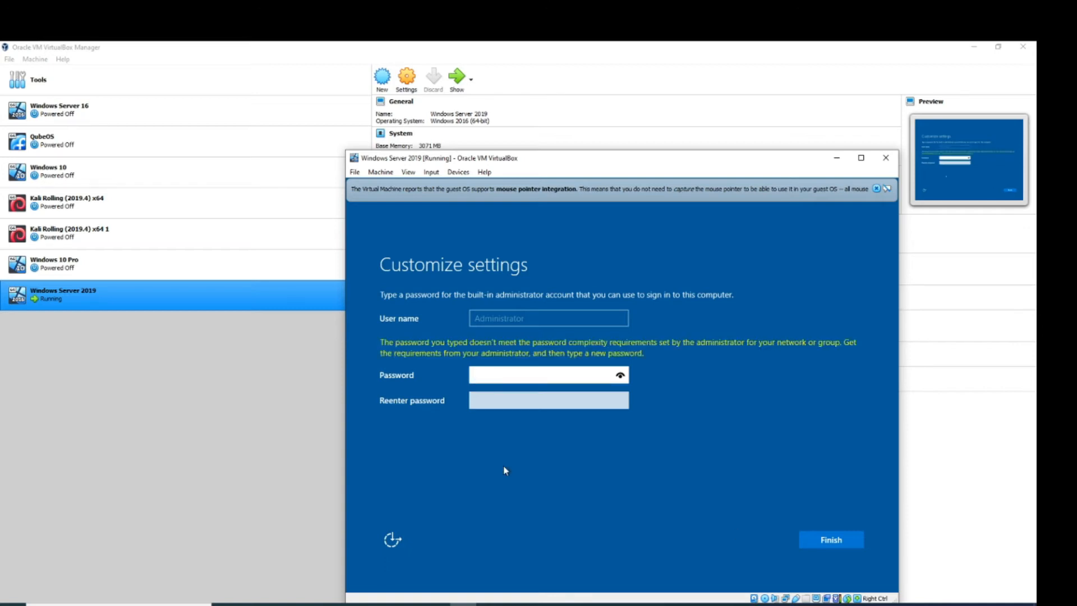
- Enter and confirm the built-in Administrator password, then finish setup
text(*****)
key(Tab)
text(****)
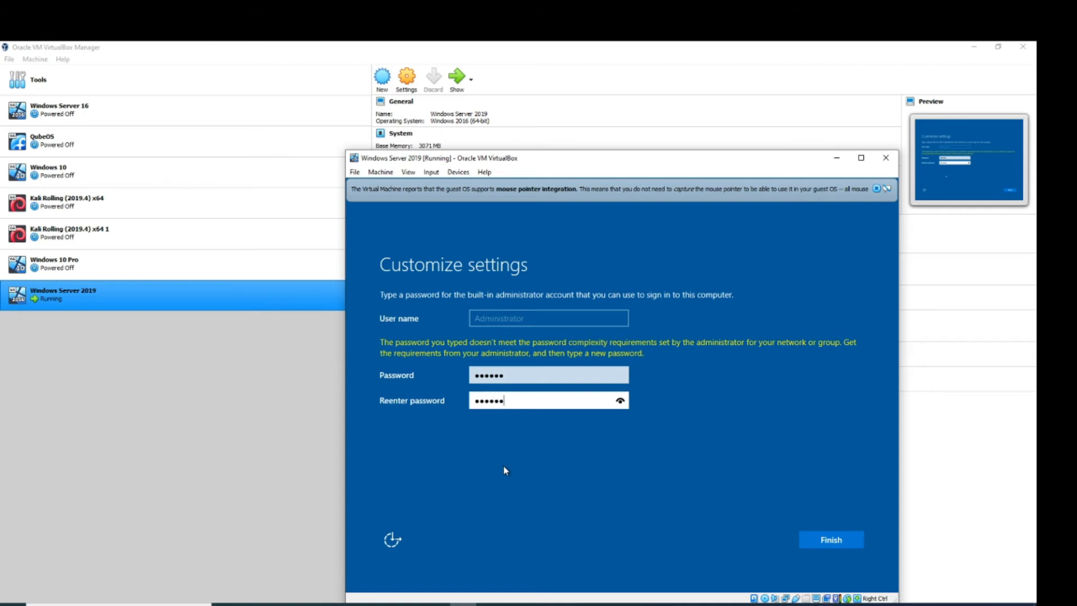
click(827, 541)
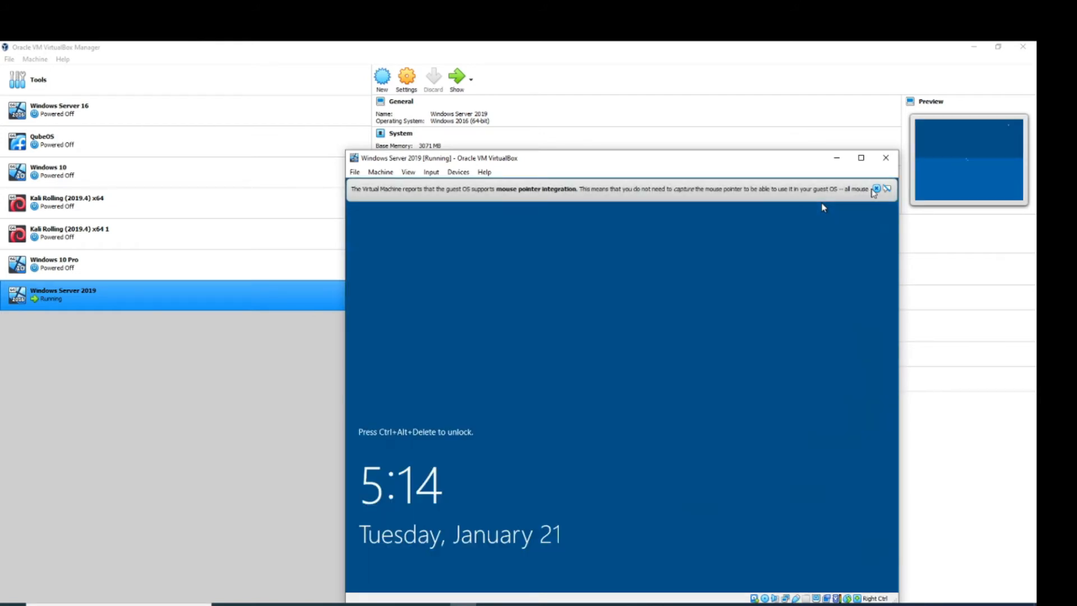
- Dismiss the mouse integration notice, maximize the VM window, and sign in as Administrator
click(876, 189)
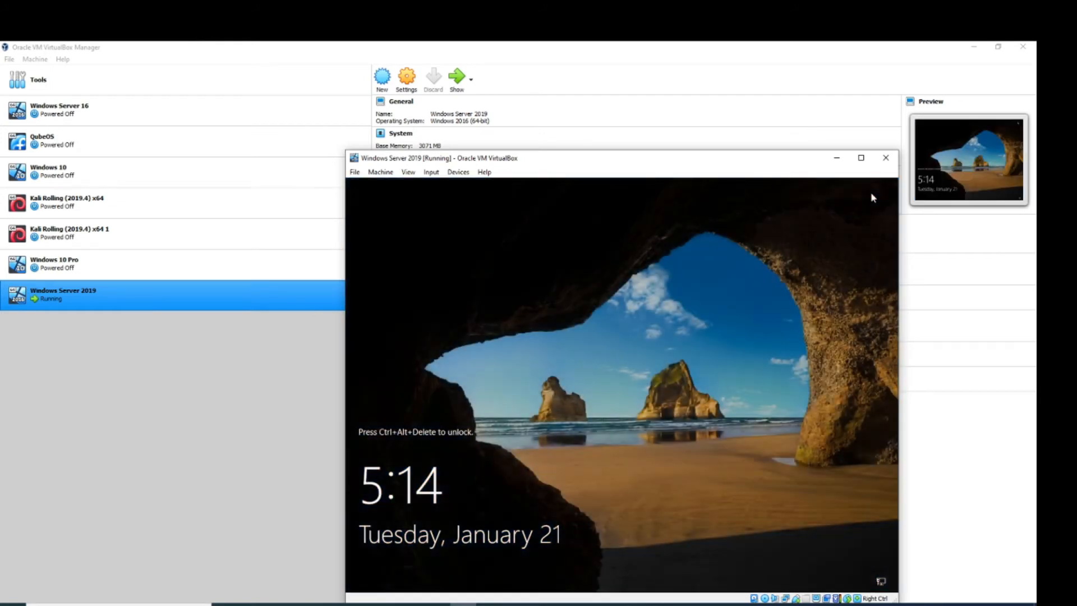
click(861, 158)
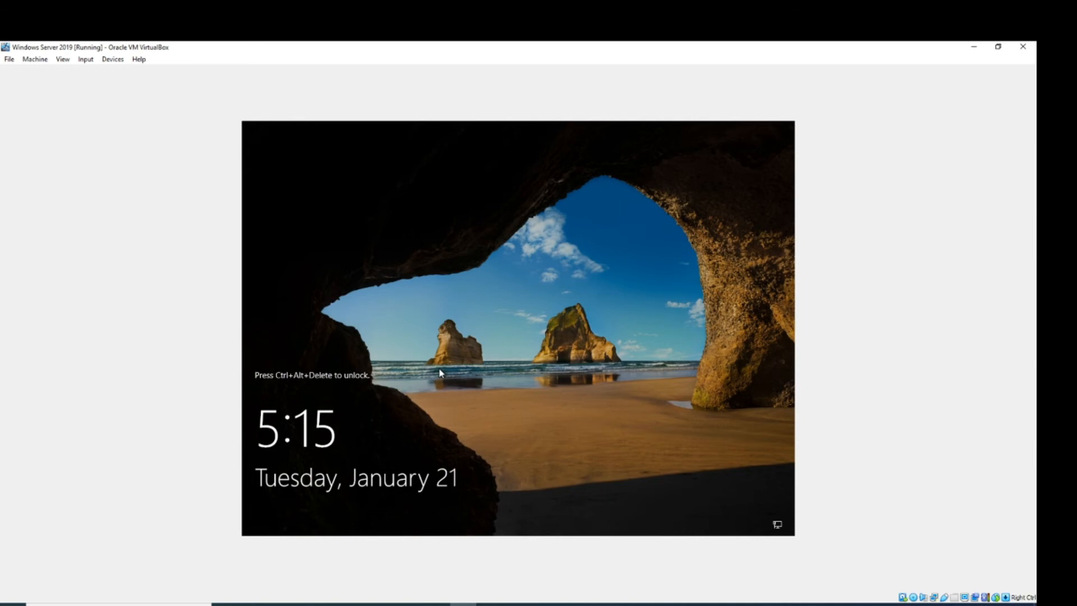
key(ctrl+alt+Delete)
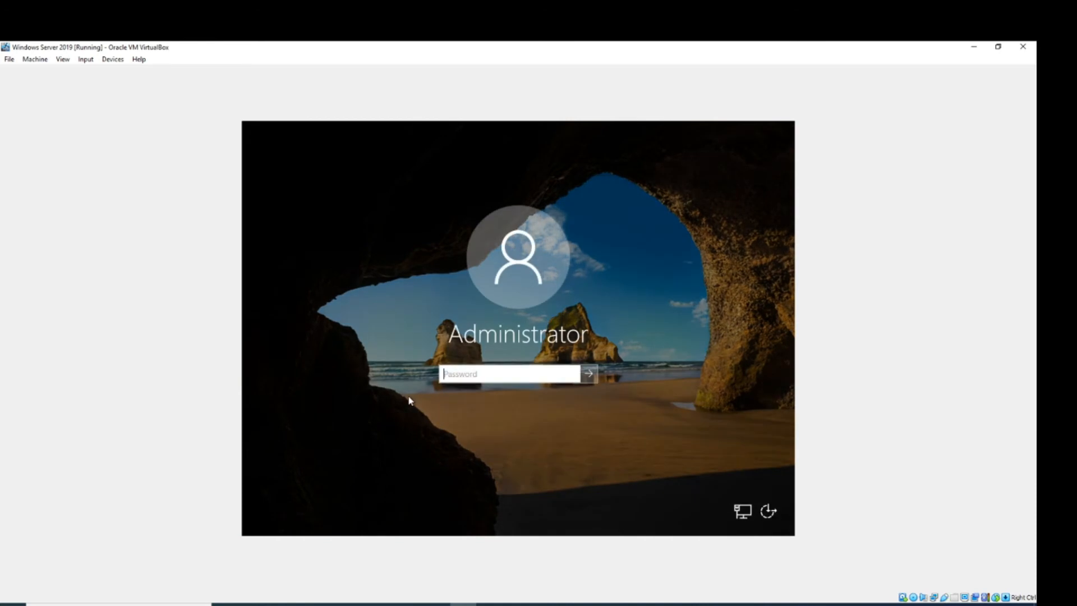
text(••)
key(Return)
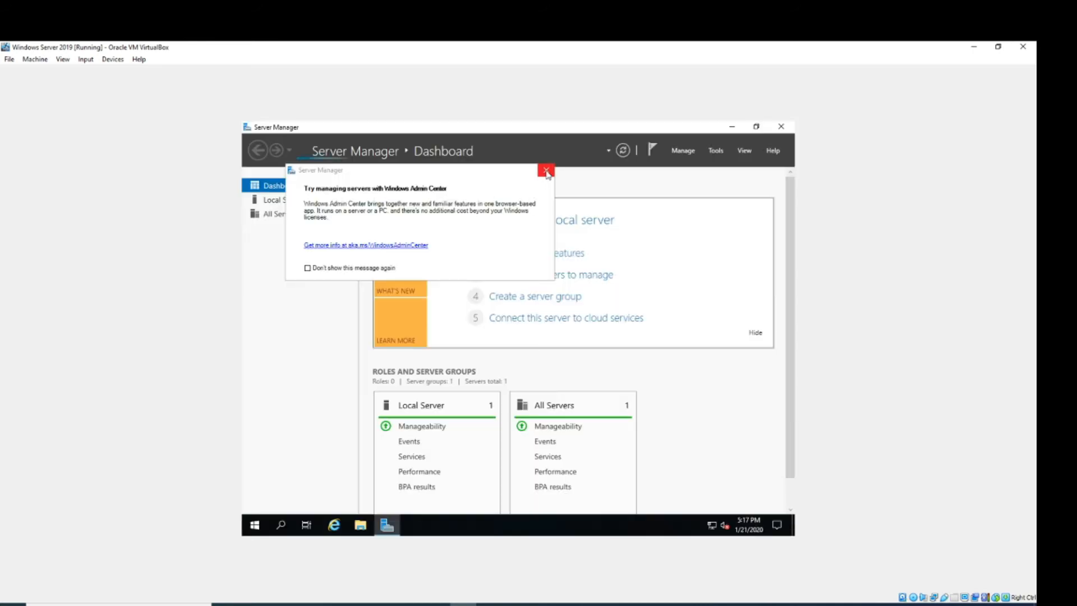
- Close the Windows Admin Center notice, open File Explorer, then minimize it to reveal Server Manager
click(546, 171)
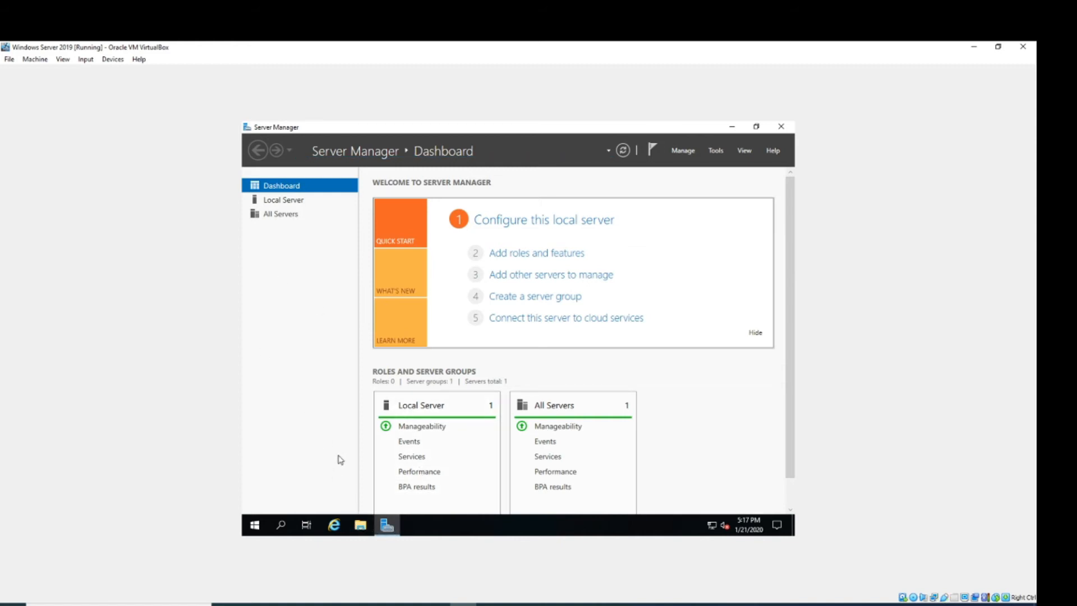
click(359, 528)
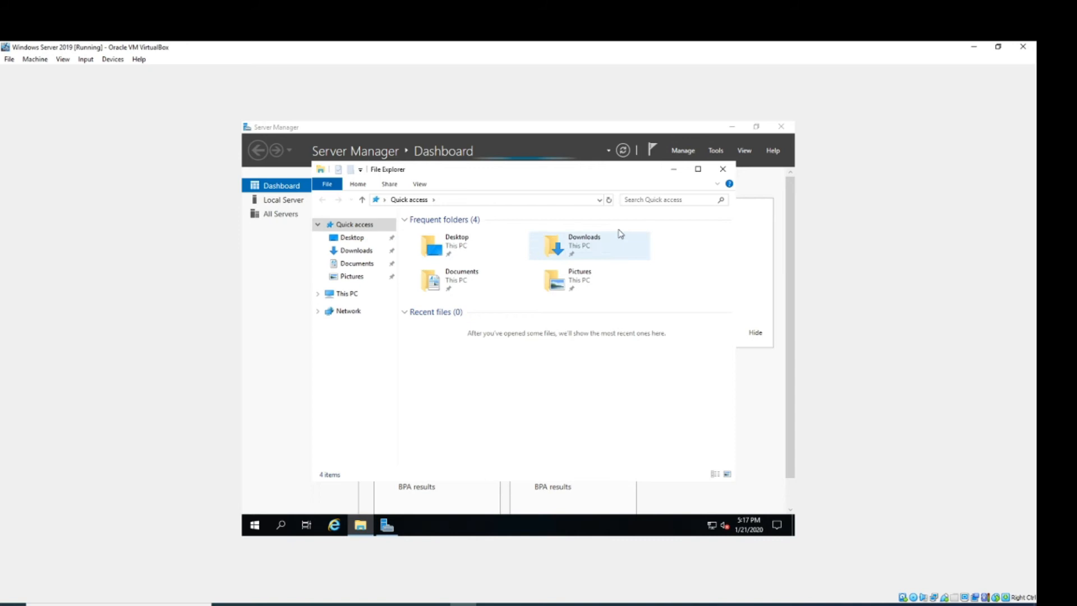
click(673, 170)
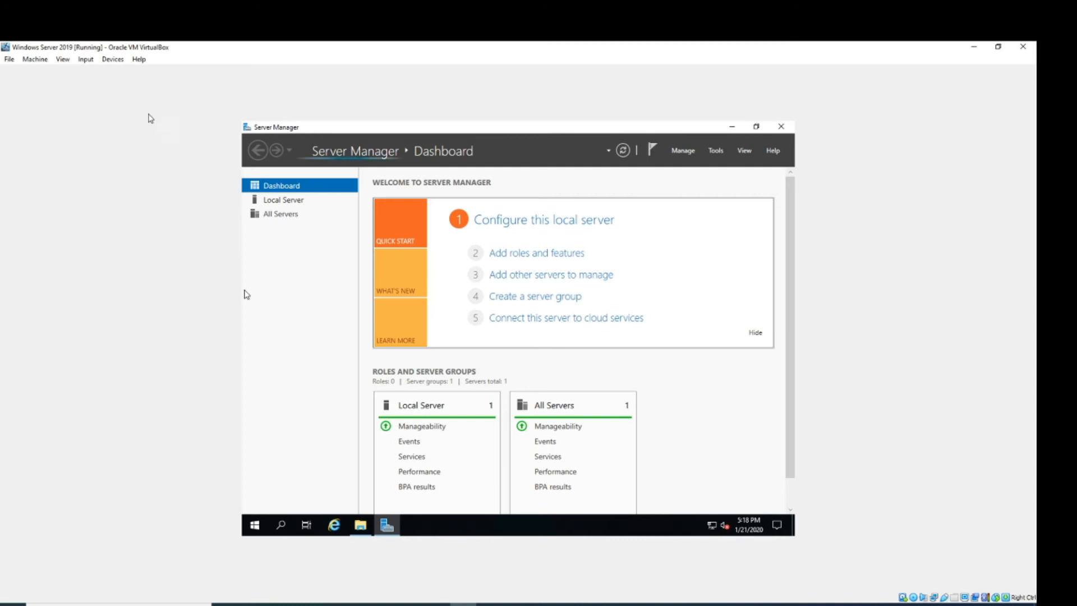
- Insert the Guest Additions CD image and open CD Drive (D:) under This PC in File Explorer
click(113, 63)
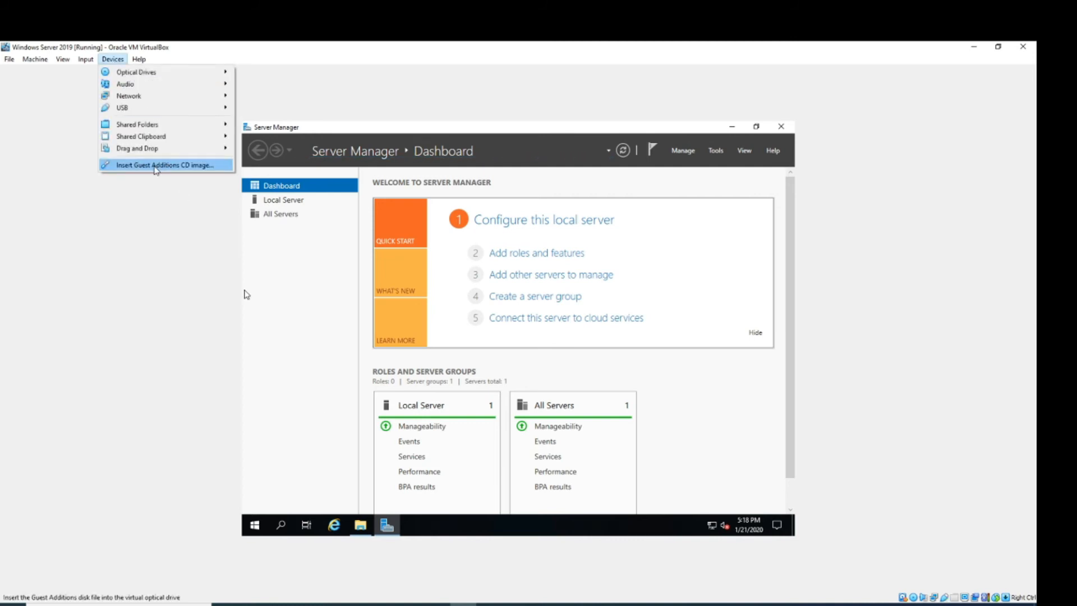
click(191, 167)
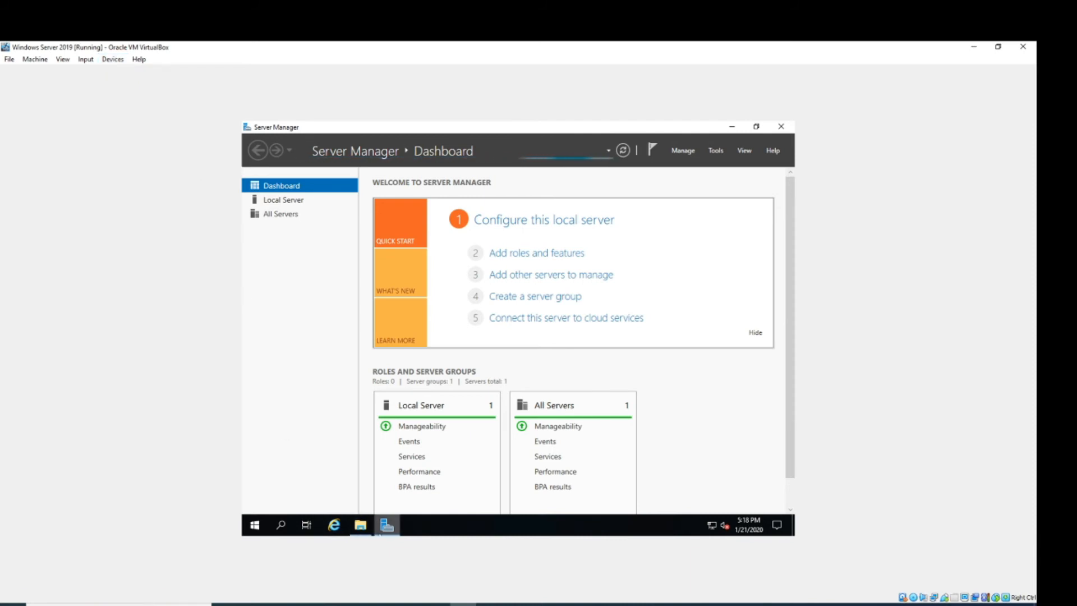
click(359, 528)
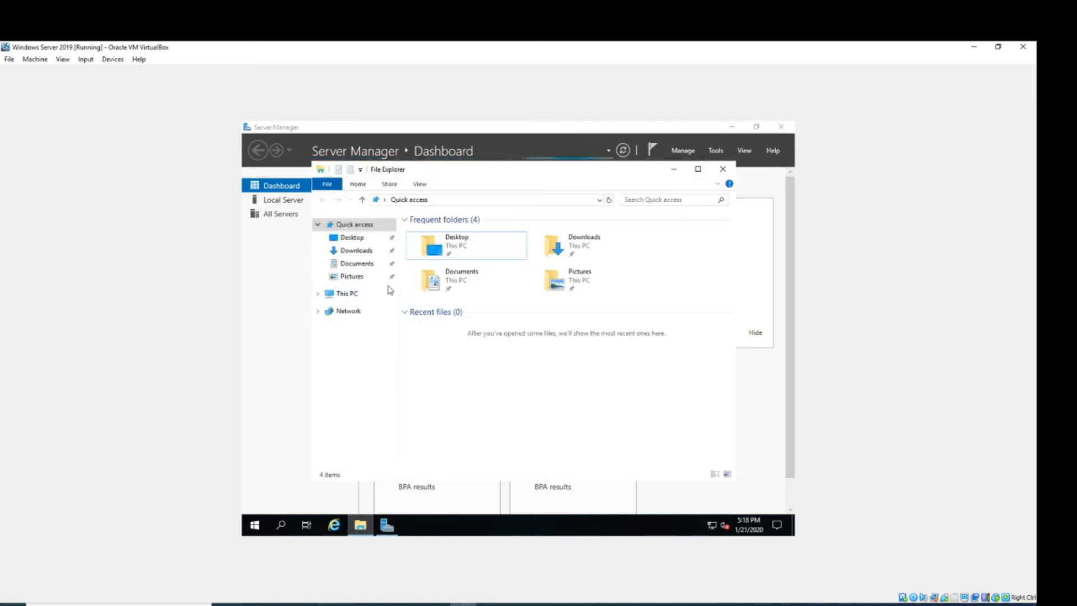
click(351, 298)
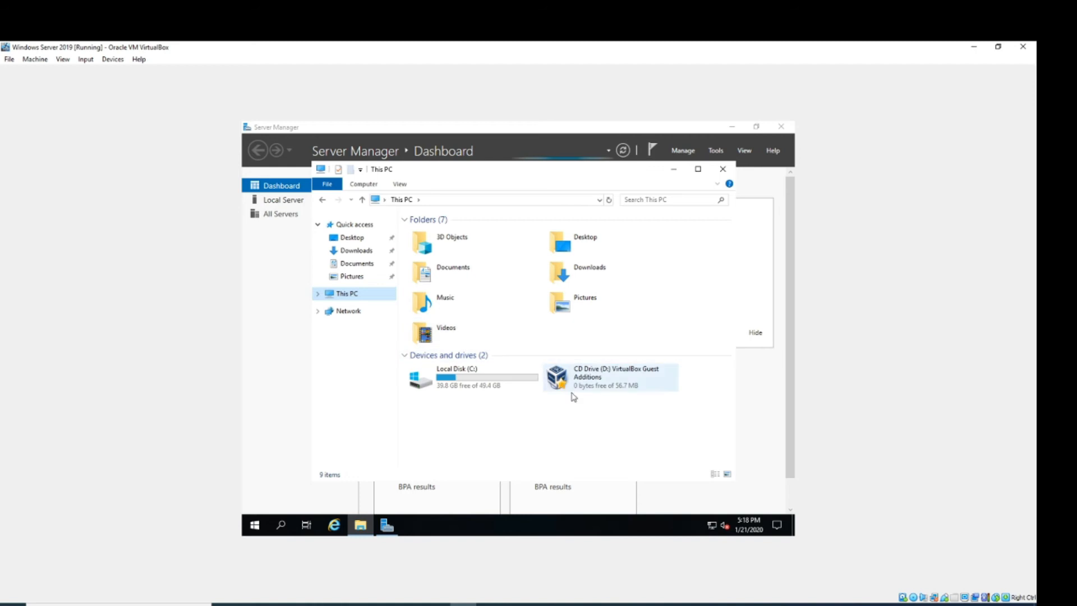
click(617, 380)
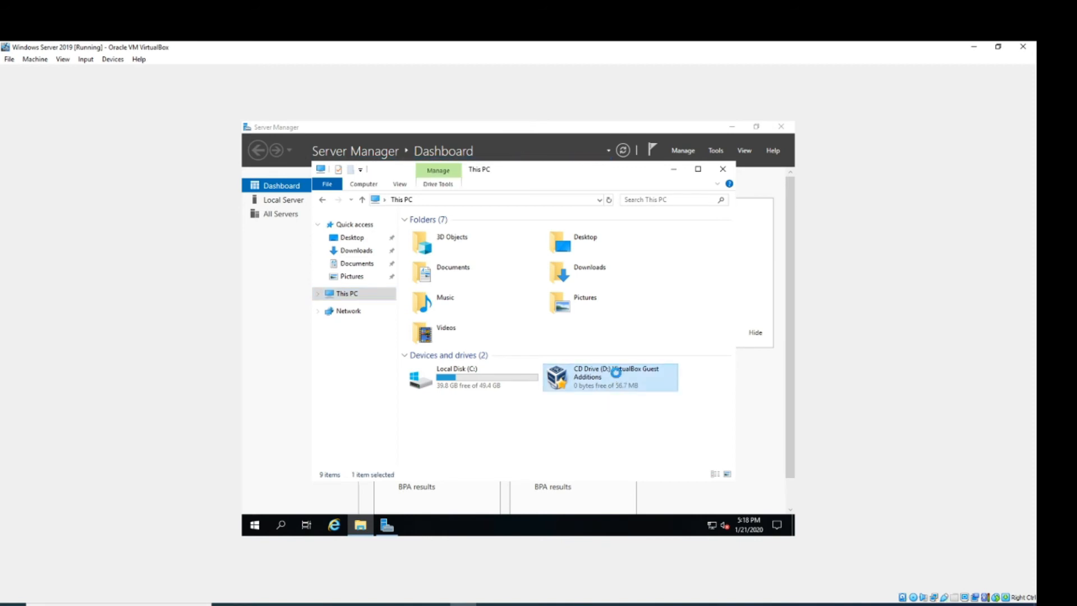
double_click(616, 372)
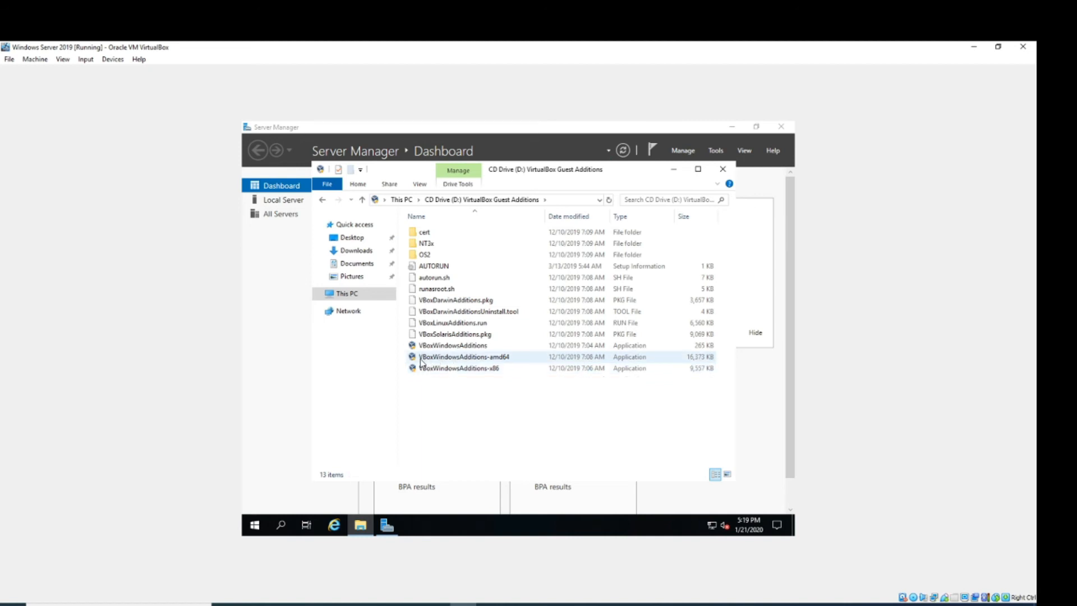
- Run VBoxWindowsAdditions-amd64 with default location and components, allow the Oracle driver, and reboot
double_click(483, 362)
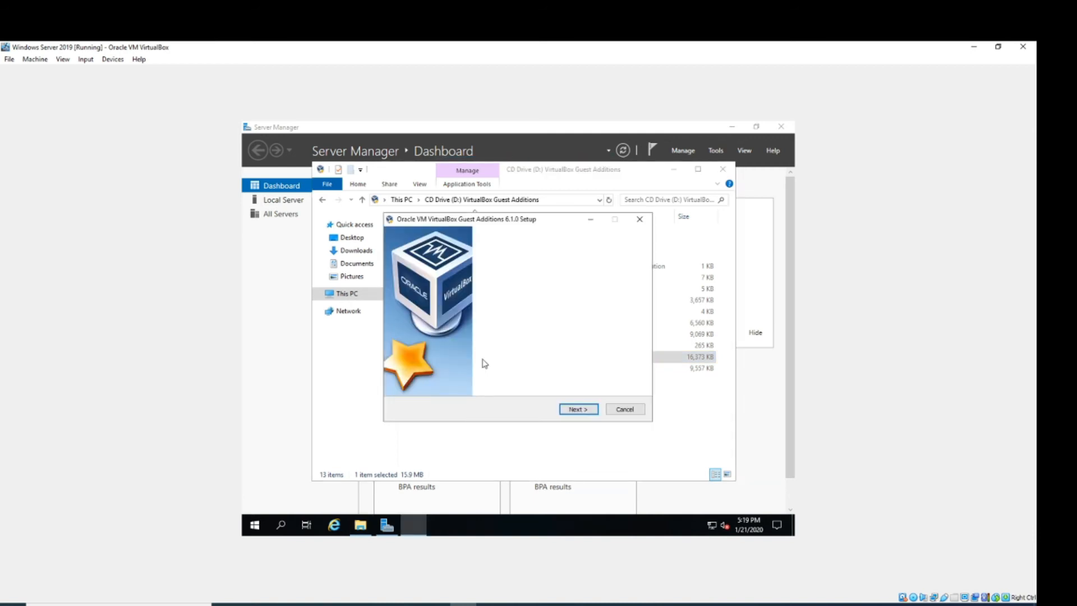
click(578, 409)
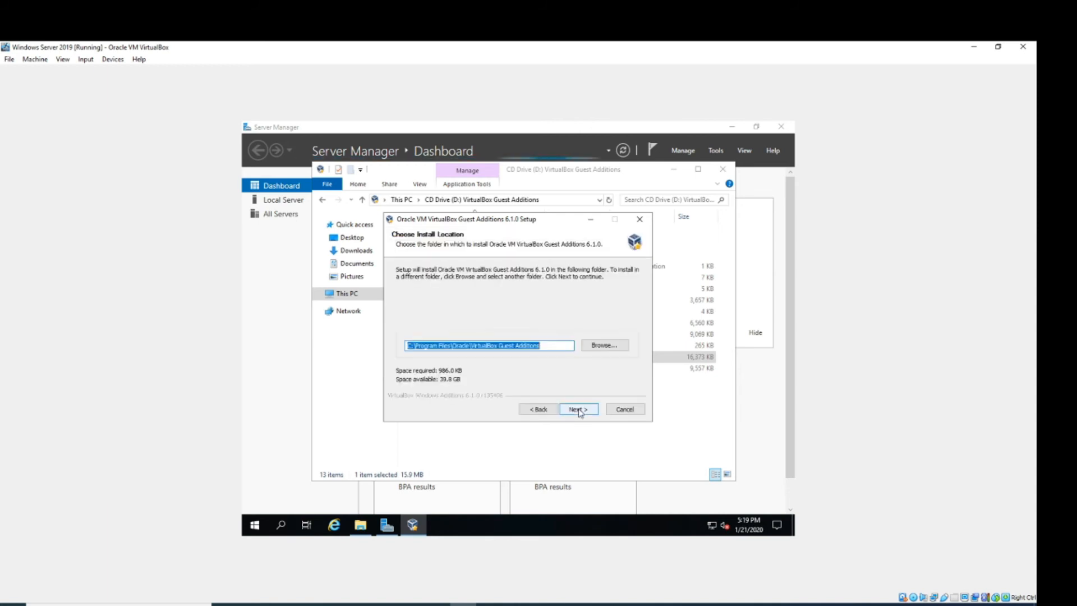
click(579, 409)
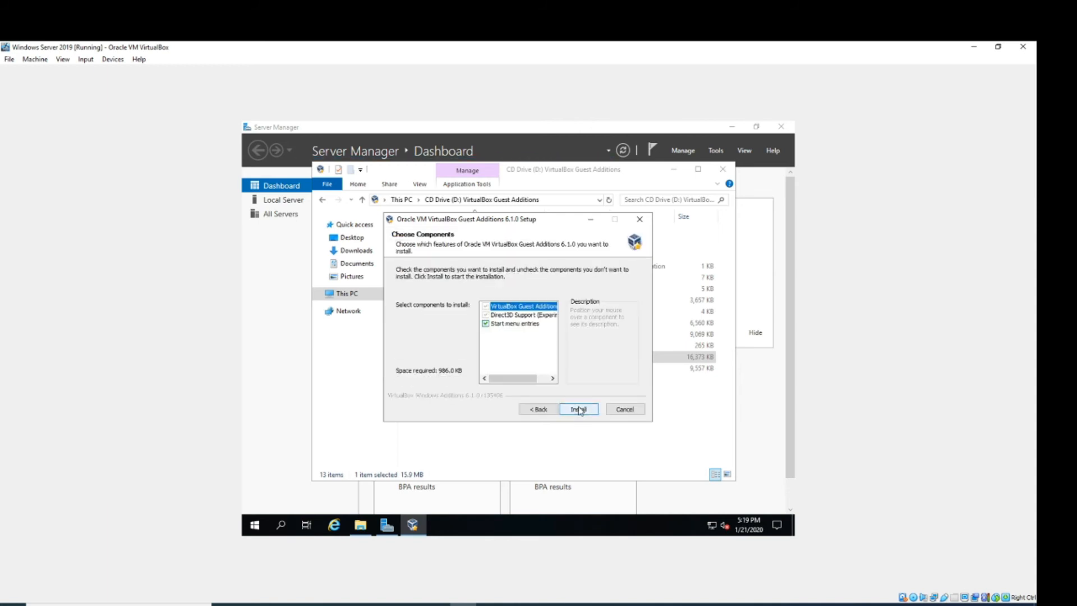
click(582, 411)
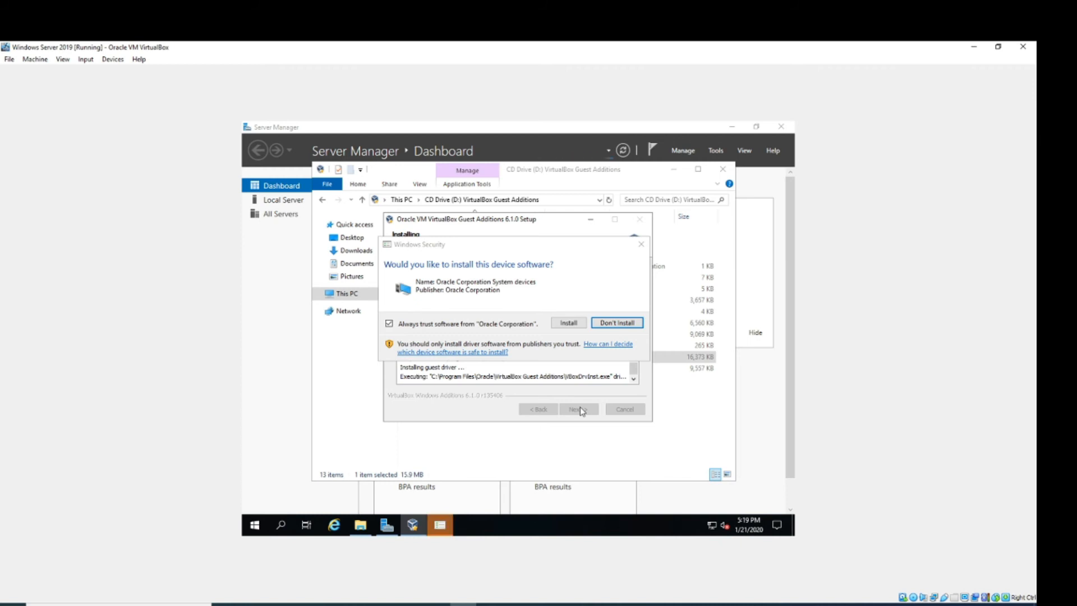
click(569, 323)
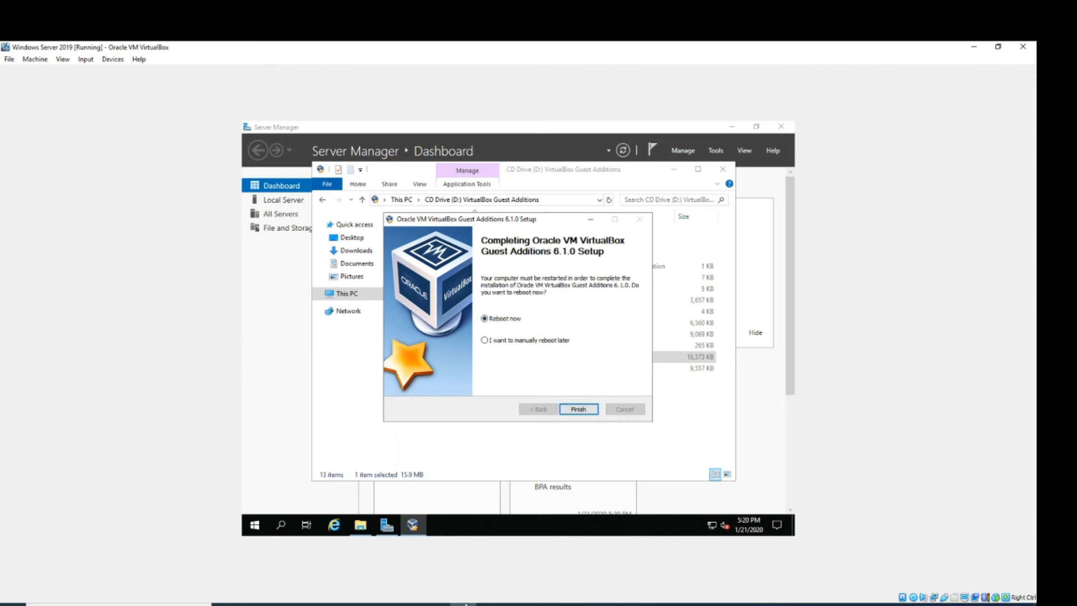
click(576, 410)
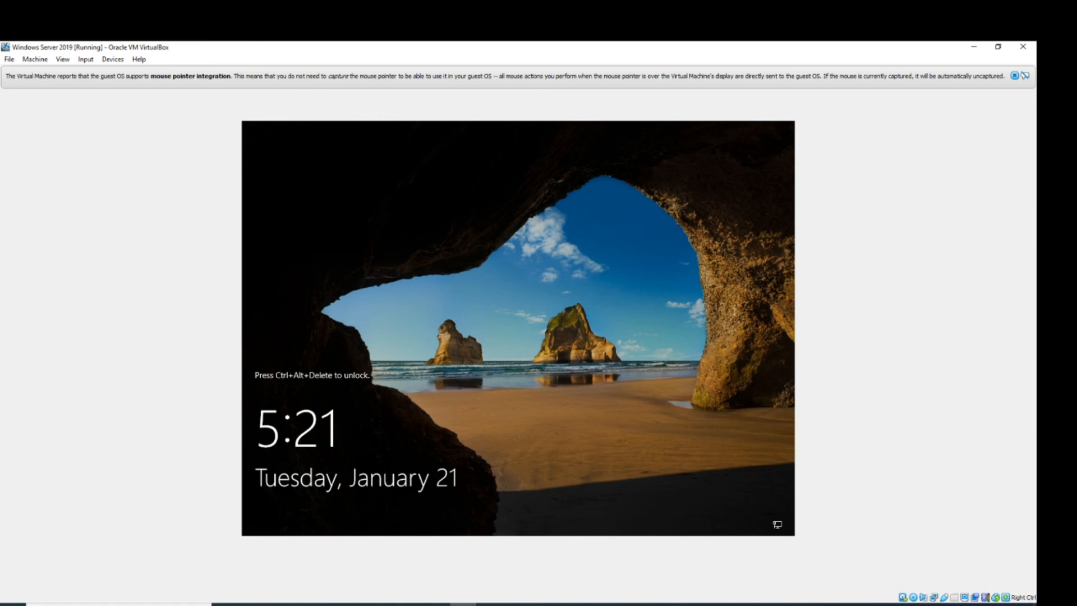
- Send Ctrl+Alt+Delete and sign back in with the account password
key(ctrl+alt+Delete)
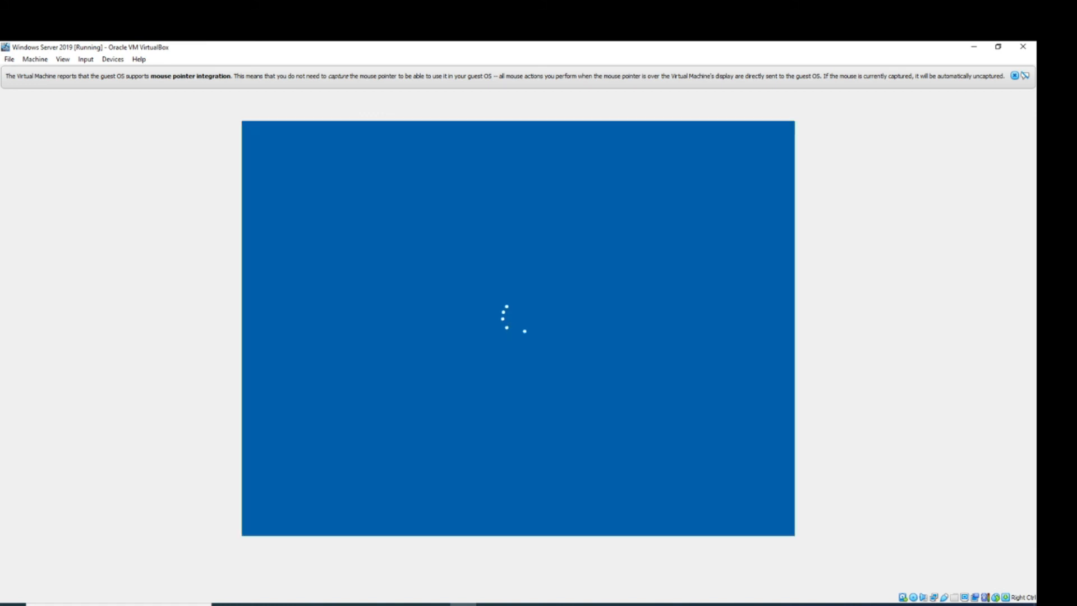
text(••••••)
key(Return)
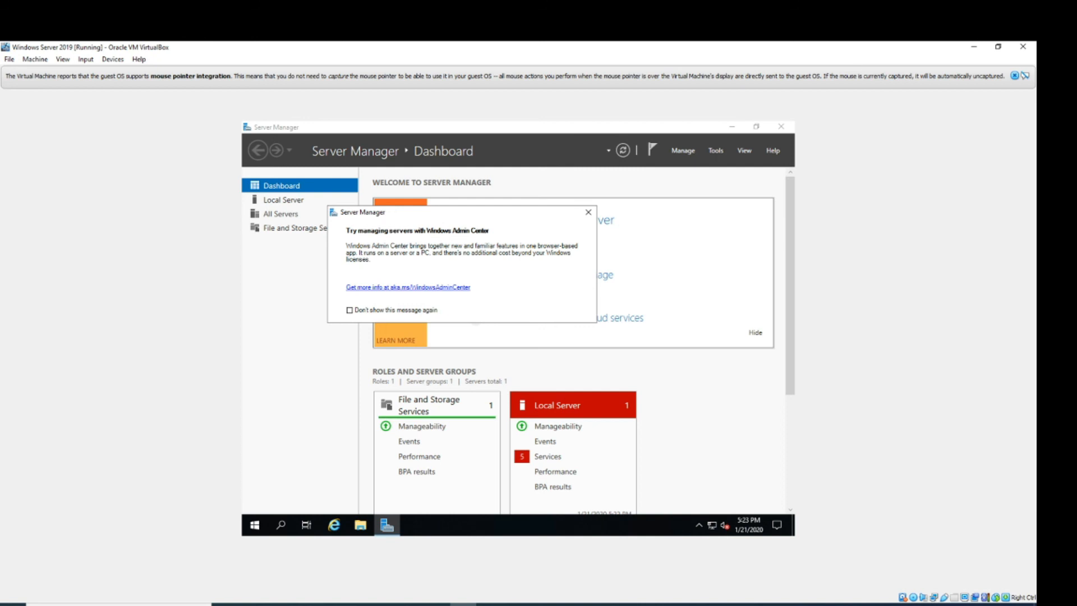
- Dismiss the Admin Center notice, restore and re-maximize the VM window, then close the banner and Server Manager
click(588, 213)
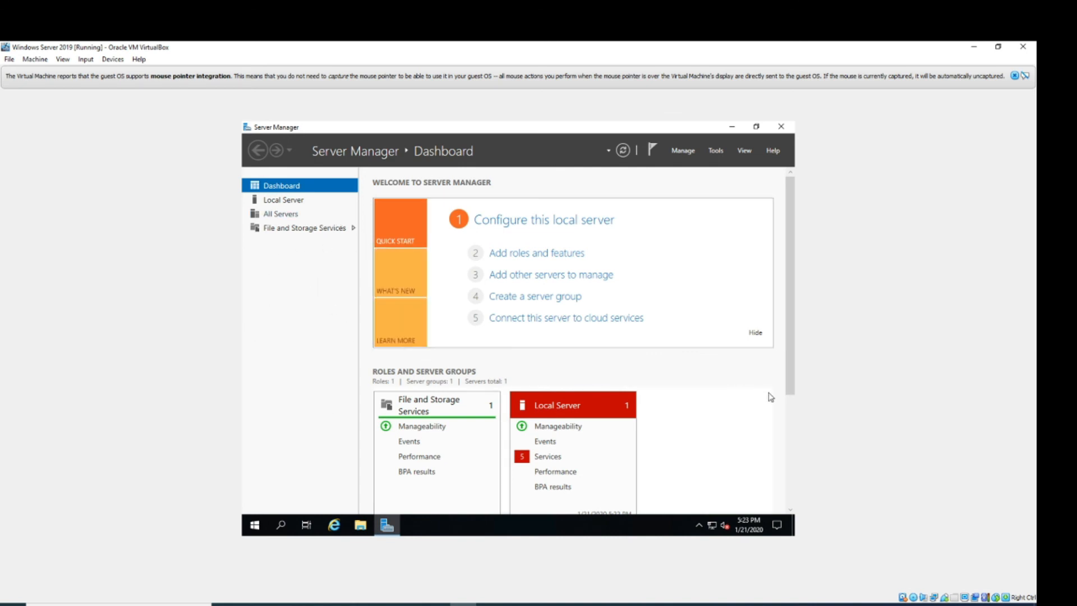
click(1000, 46)
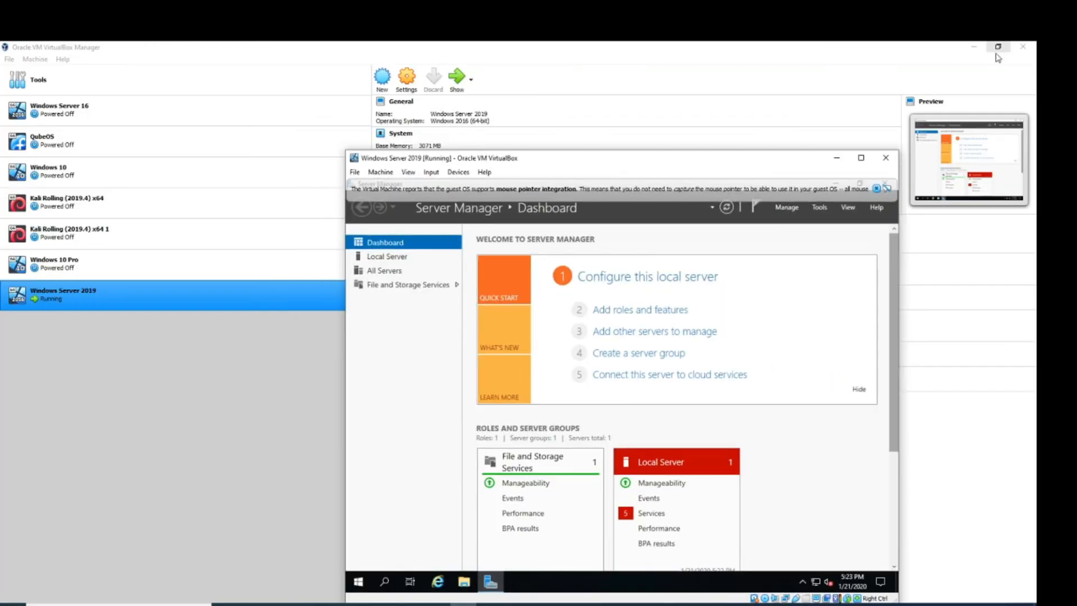
click(861, 158)
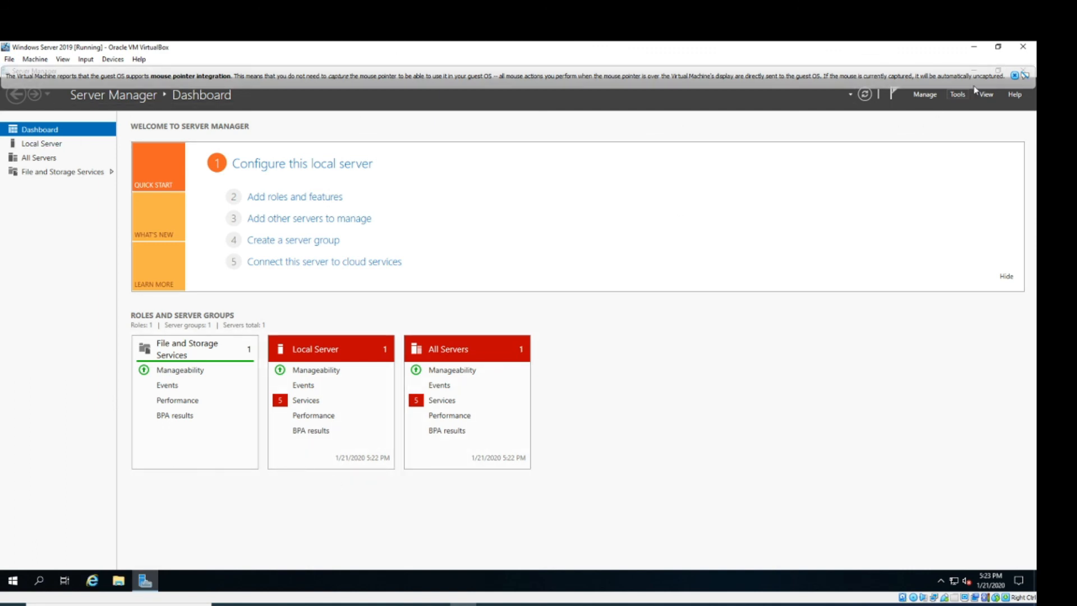
click(1014, 75)
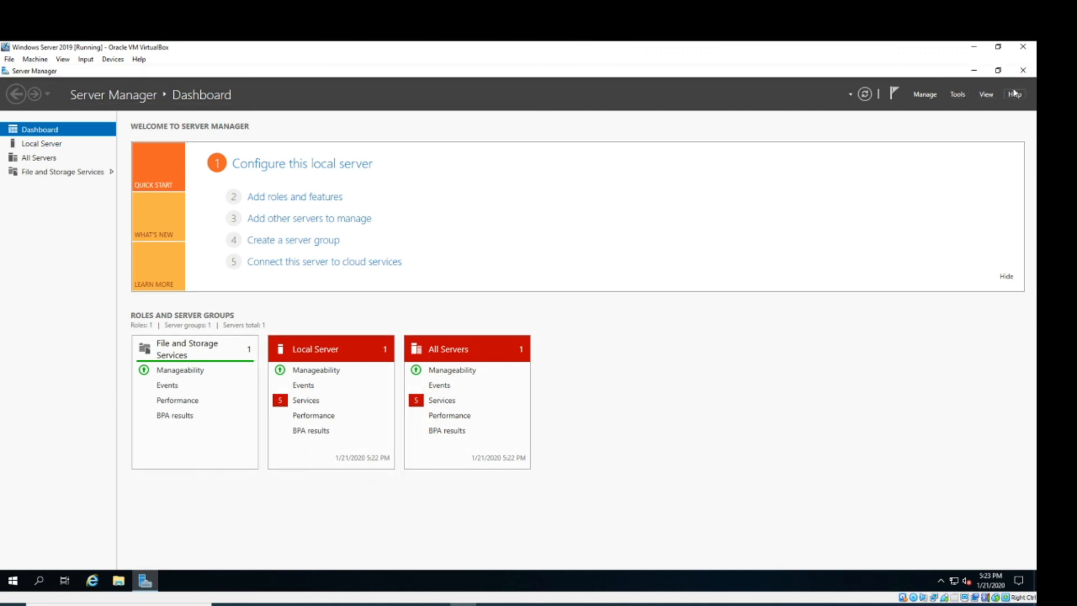
click(1024, 71)
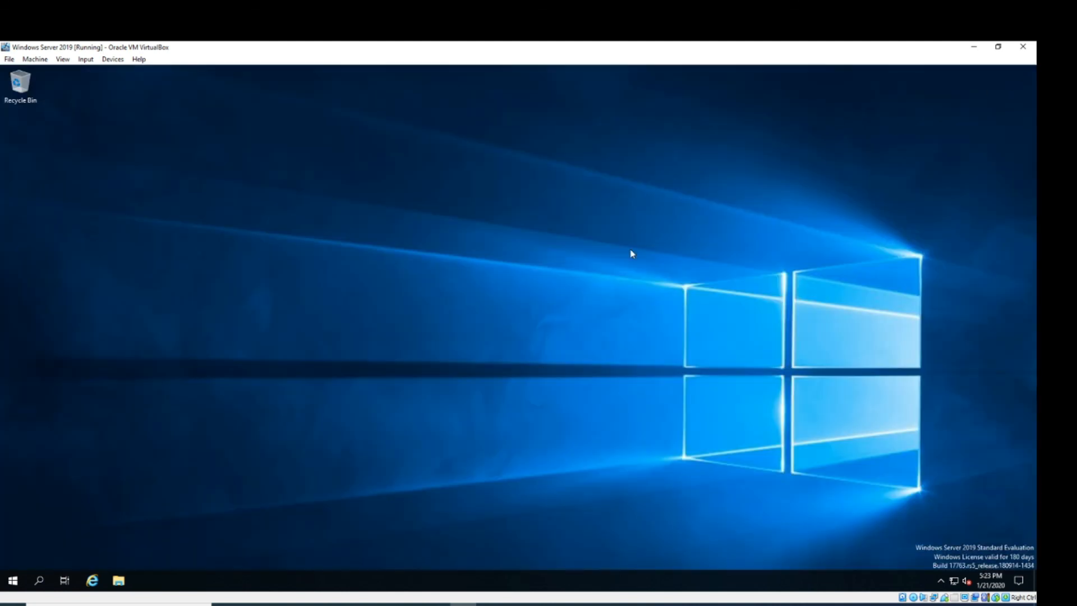